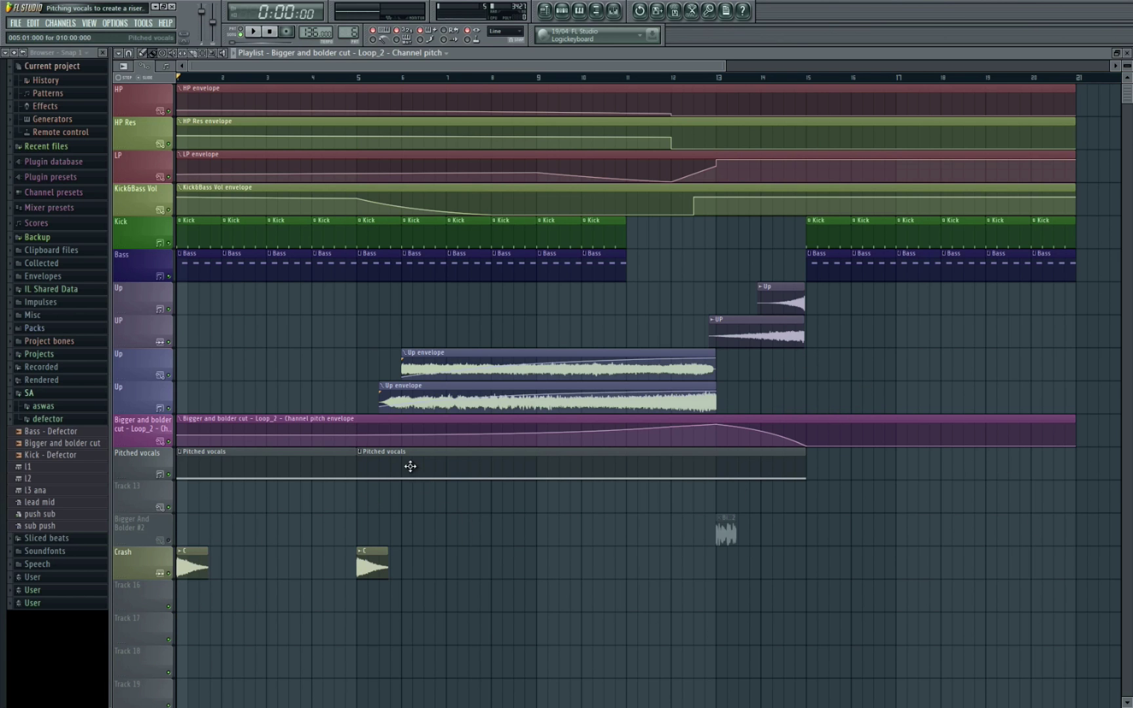
- Play the whole arrangement from the start to hear the pitched vocal riser, and stop playback after the drop
scroll(410, 463, up, 3)
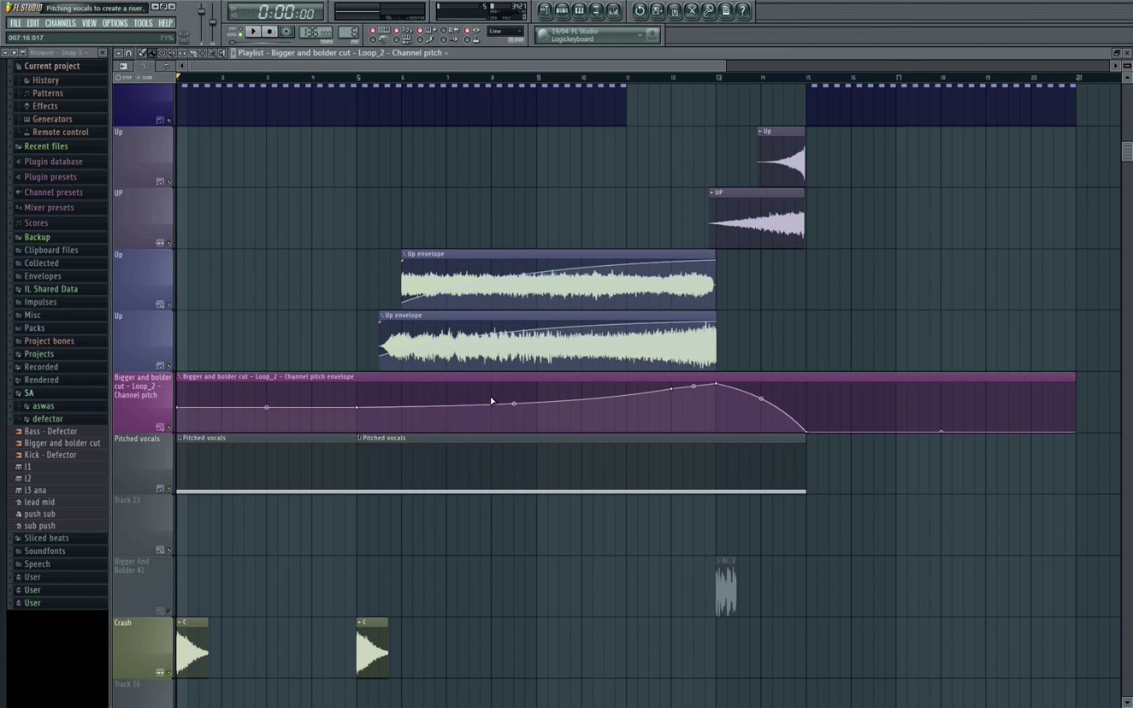
scroll(492, 401, down, 4)
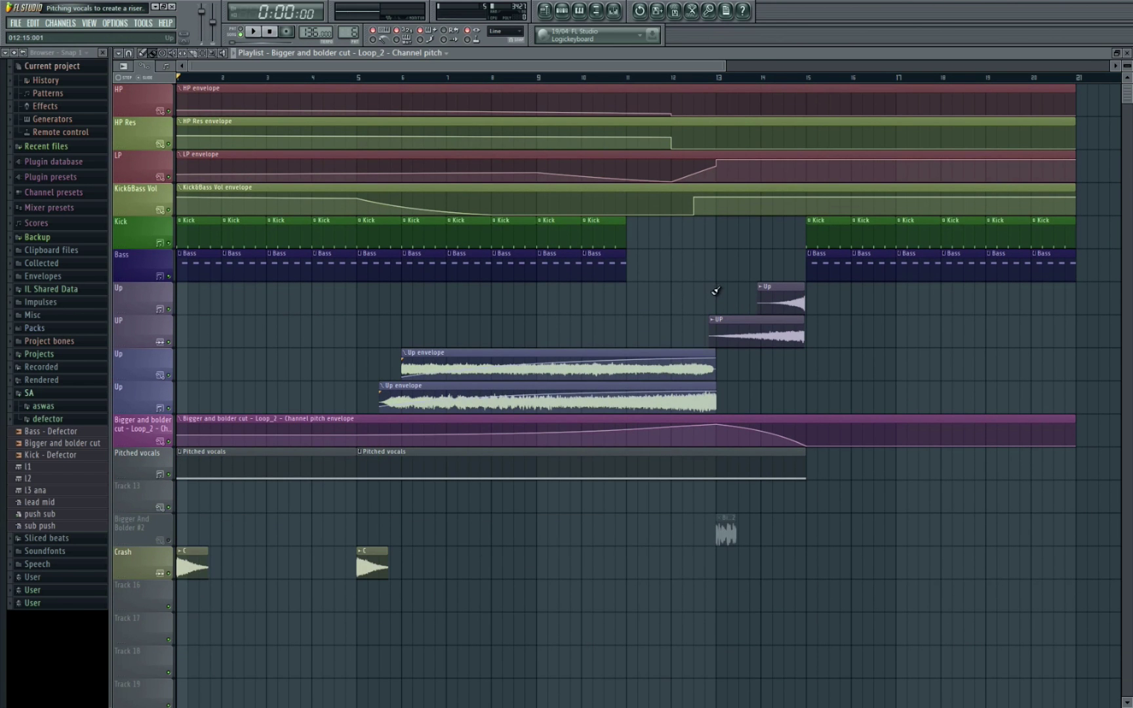
key(space)
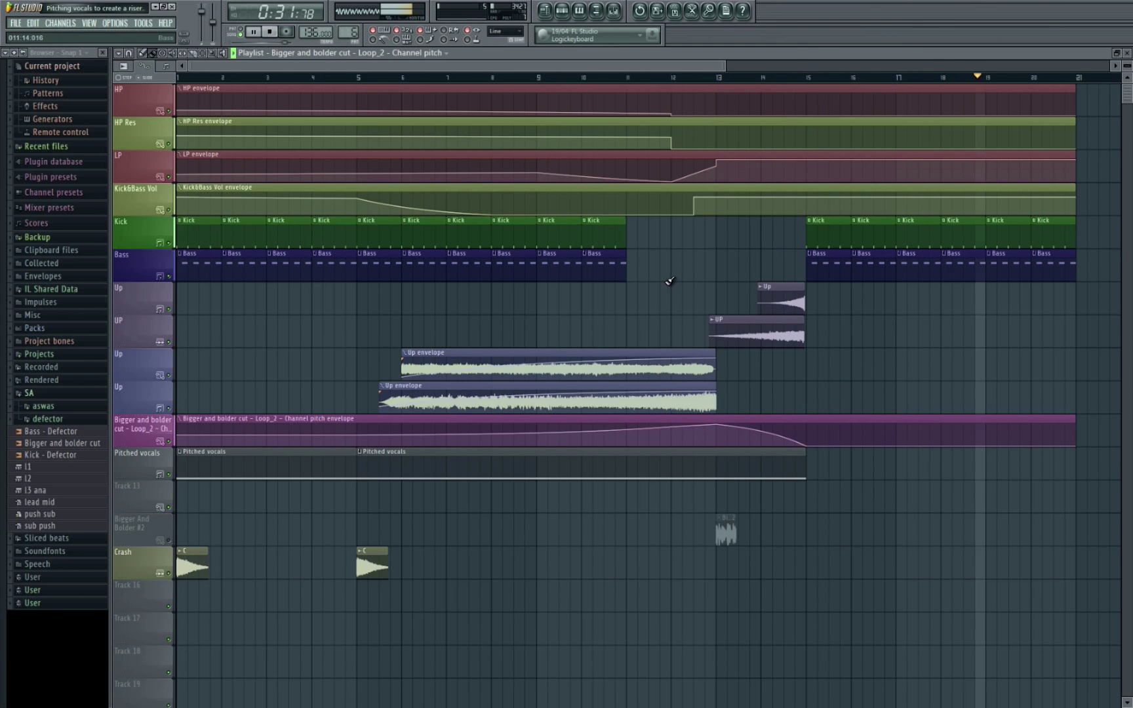
key(space)
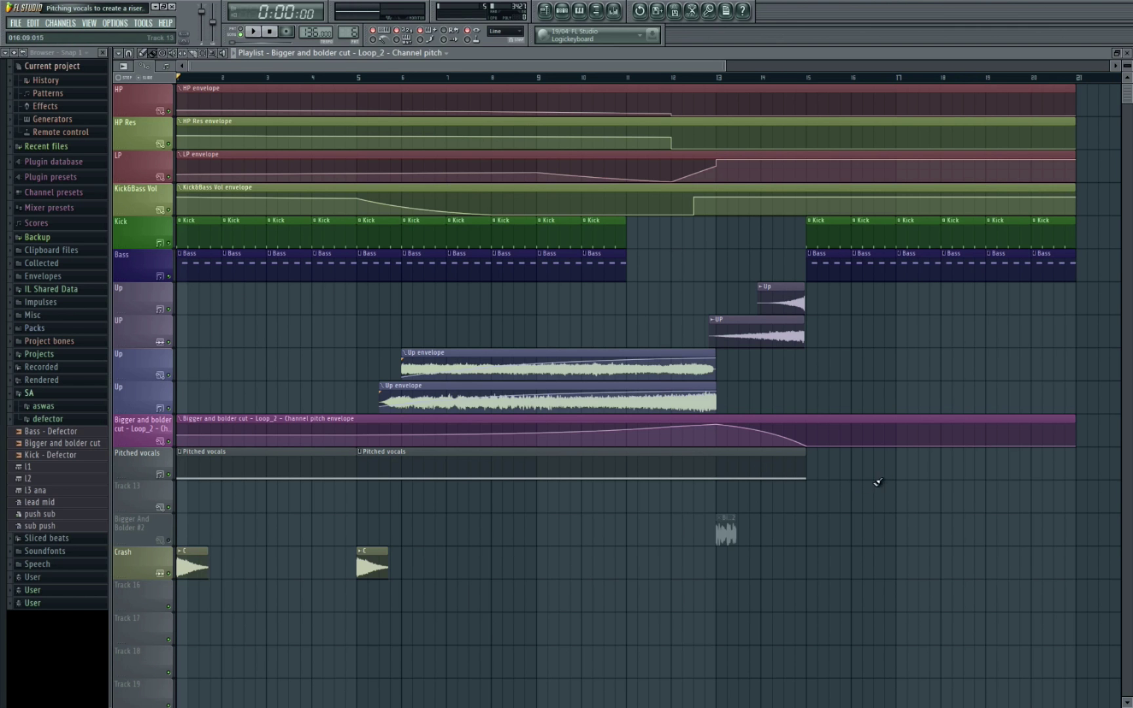
- Unmute the Bigger And Bolder #2 track in the playlist
scroll(843, 509, up, 2)
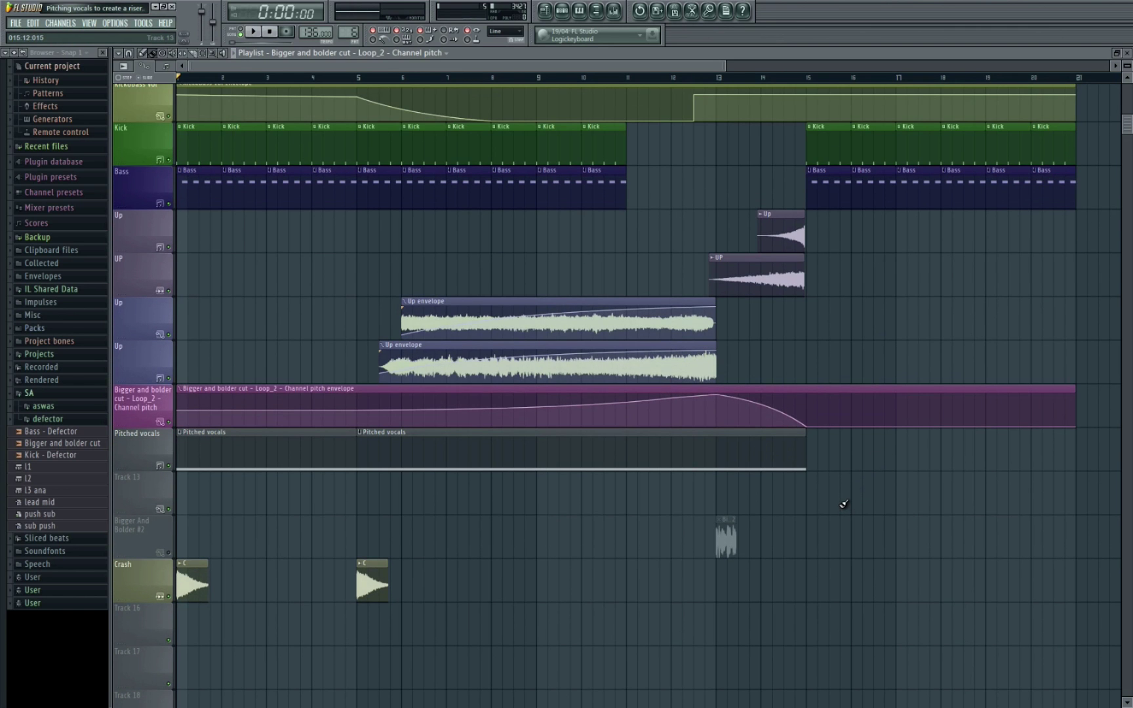
scroll(843, 504, up, 4)
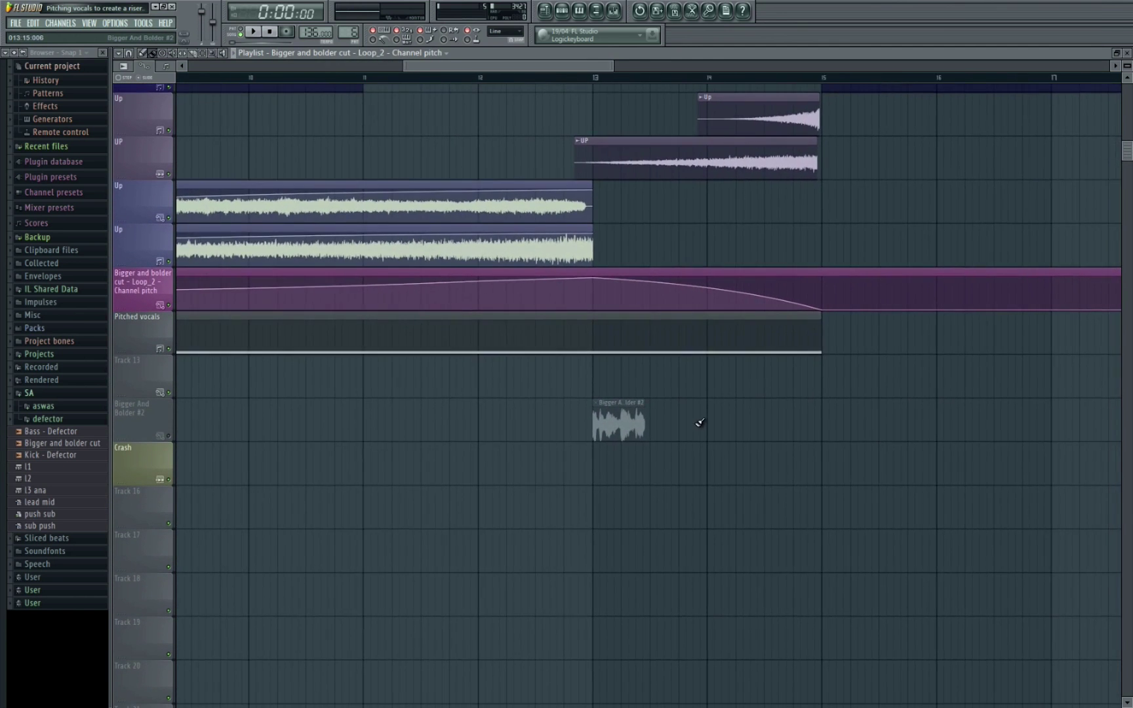
scroll(699, 423, up, 2)
click(168, 436)
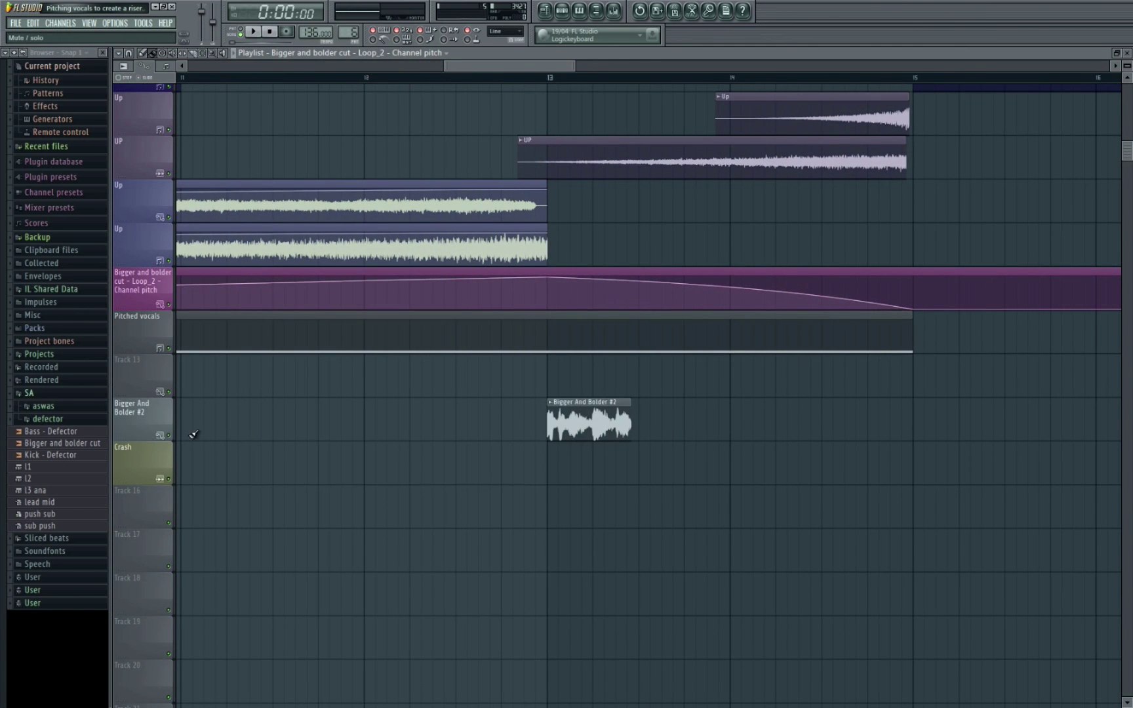
- Inspect the Bigger And Bolder #2 clip's channel settings and its mixer insert, and close both
click(588, 429)
double_click(588, 429)
click(613, 12)
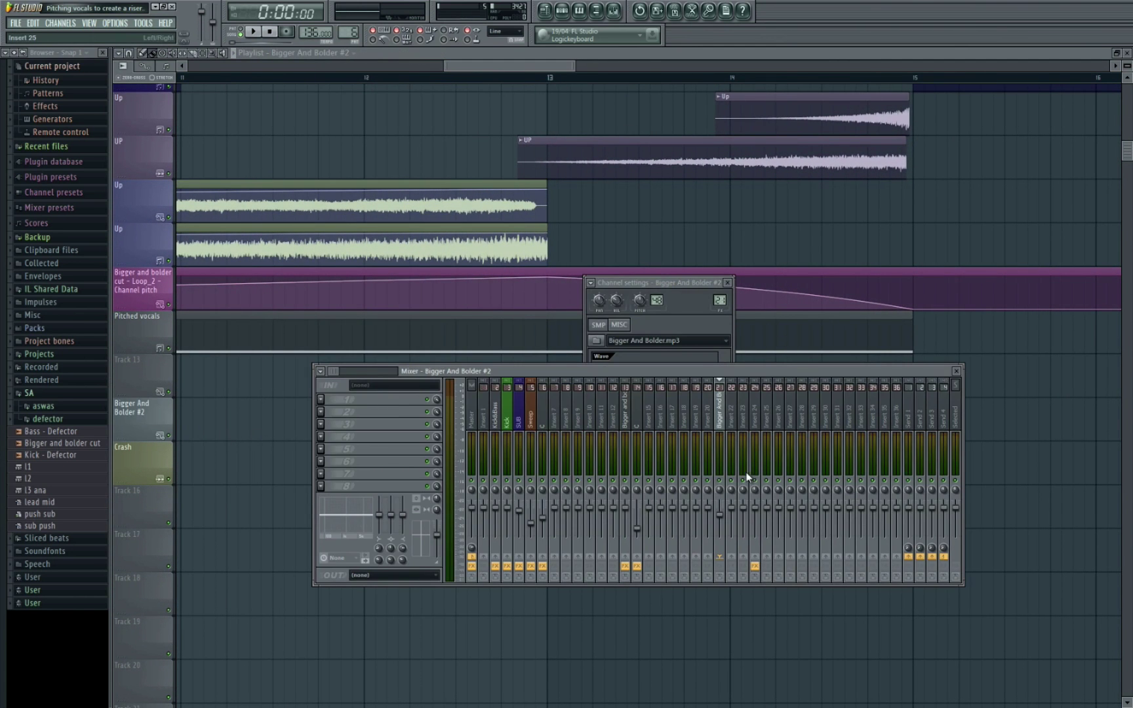
key(F5)
- Select the half bar of the timeline starting at bar 13, covering the Bigger And Bolder #2 clip
scroll(524, 187, up, 2)
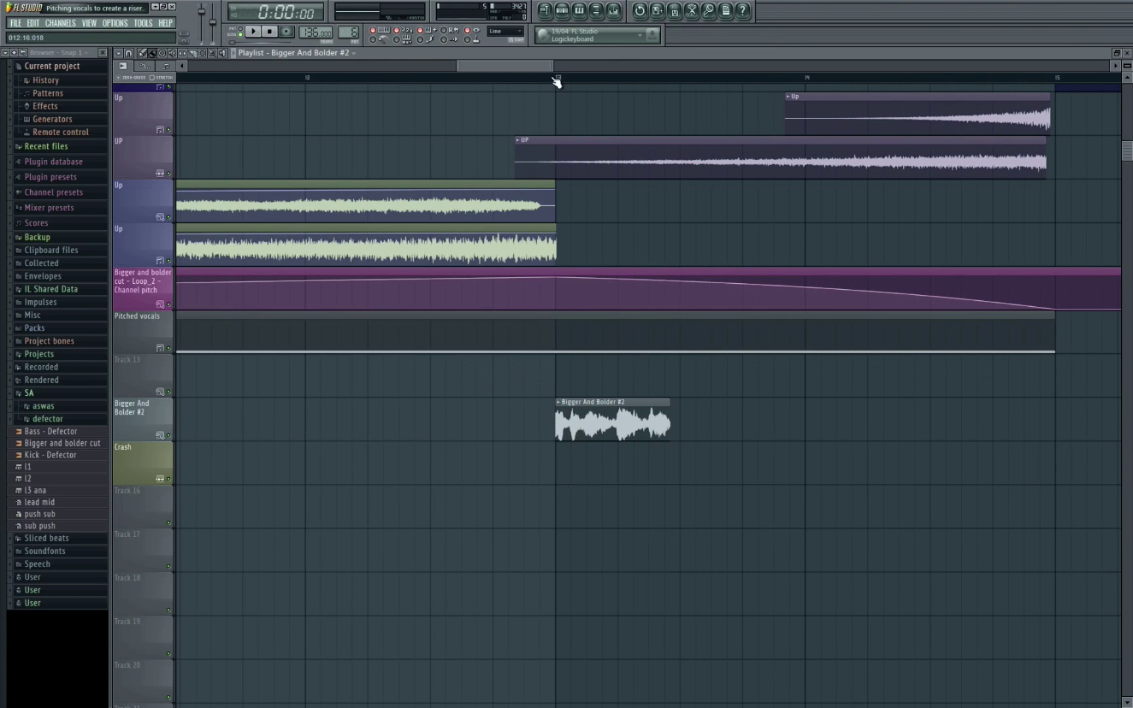
drag(555, 78, 680, 87)
ctrl+click(658, 243)
drag(657, 242, 592, 225)
scroll(579, 231, up, 2)
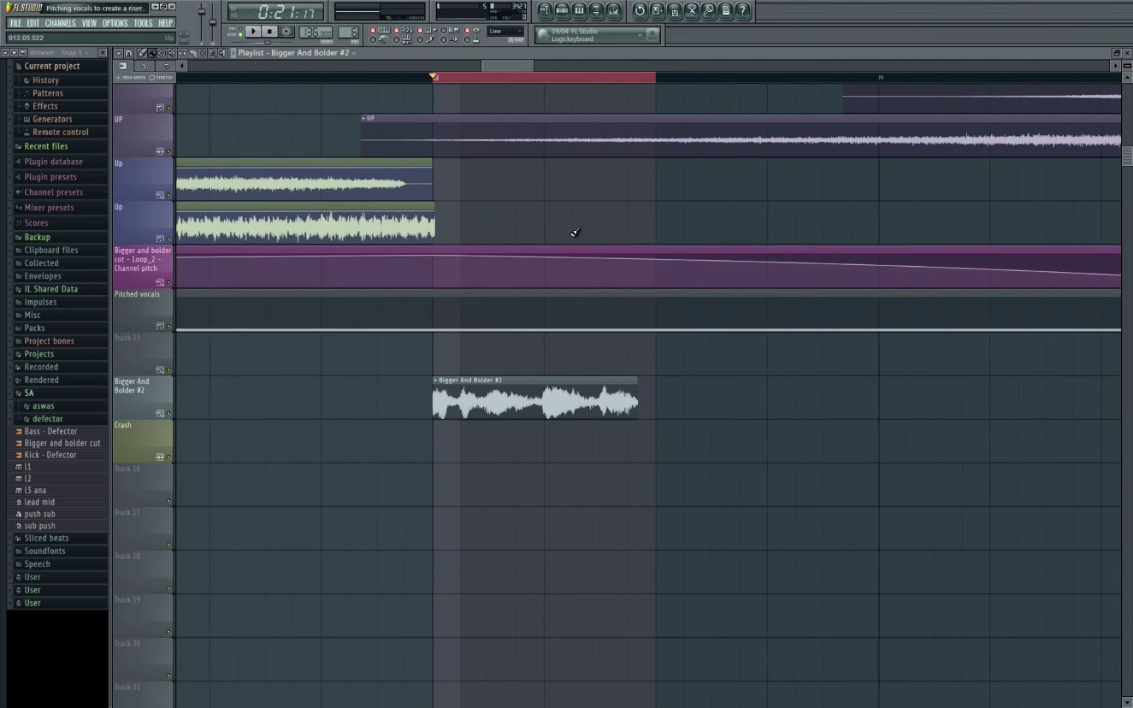
drag(505, 381, 578, 357)
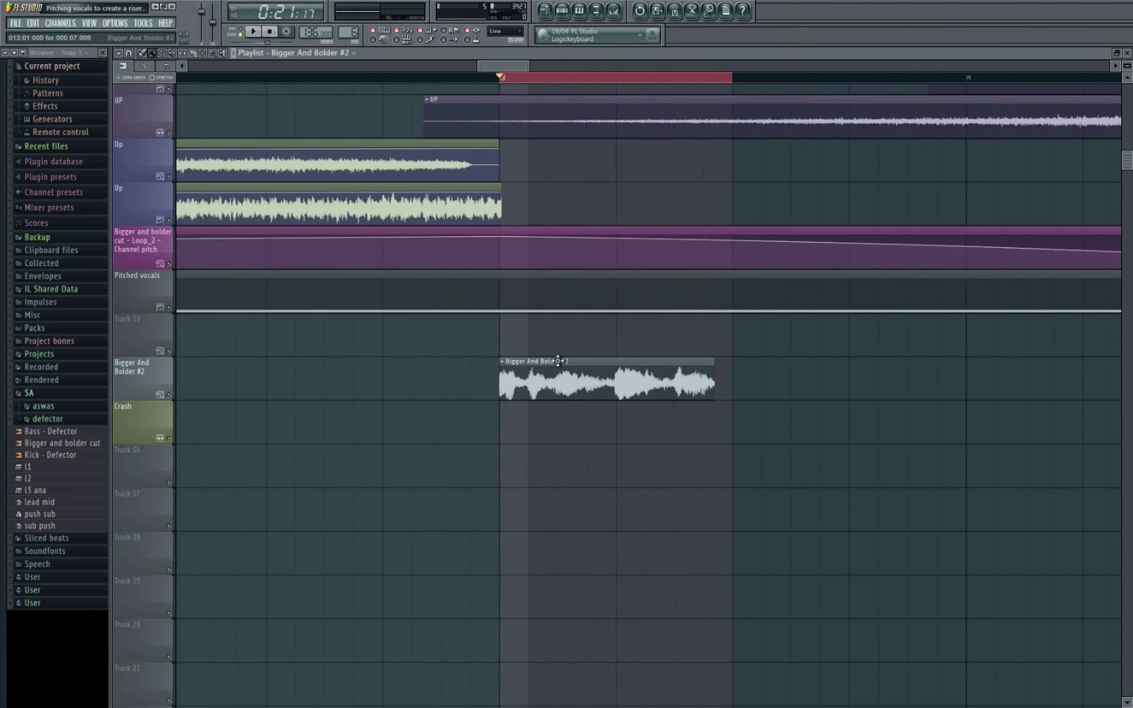
- Play the selected half bar with the Bigger And Bolder #2 vocal clip, and stop playback
click(614, 10)
click(614, 11)
key(space)
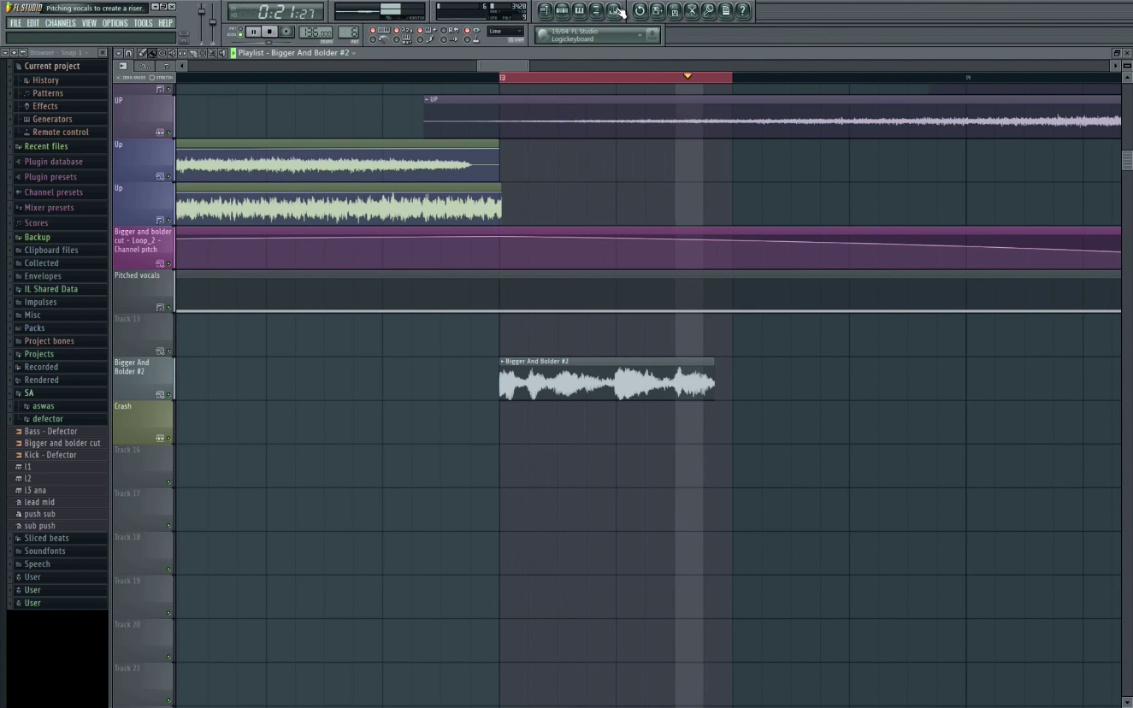
scroll(632, 192, up, 1)
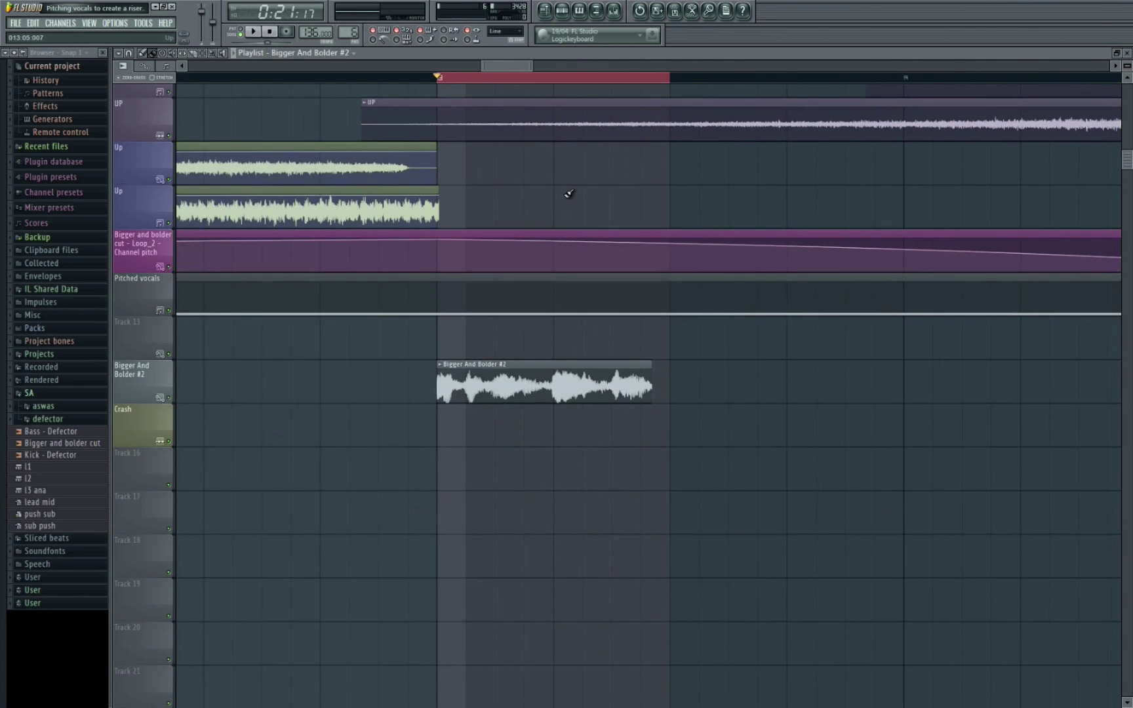
key(space)
scroll(519, 209, up, 2)
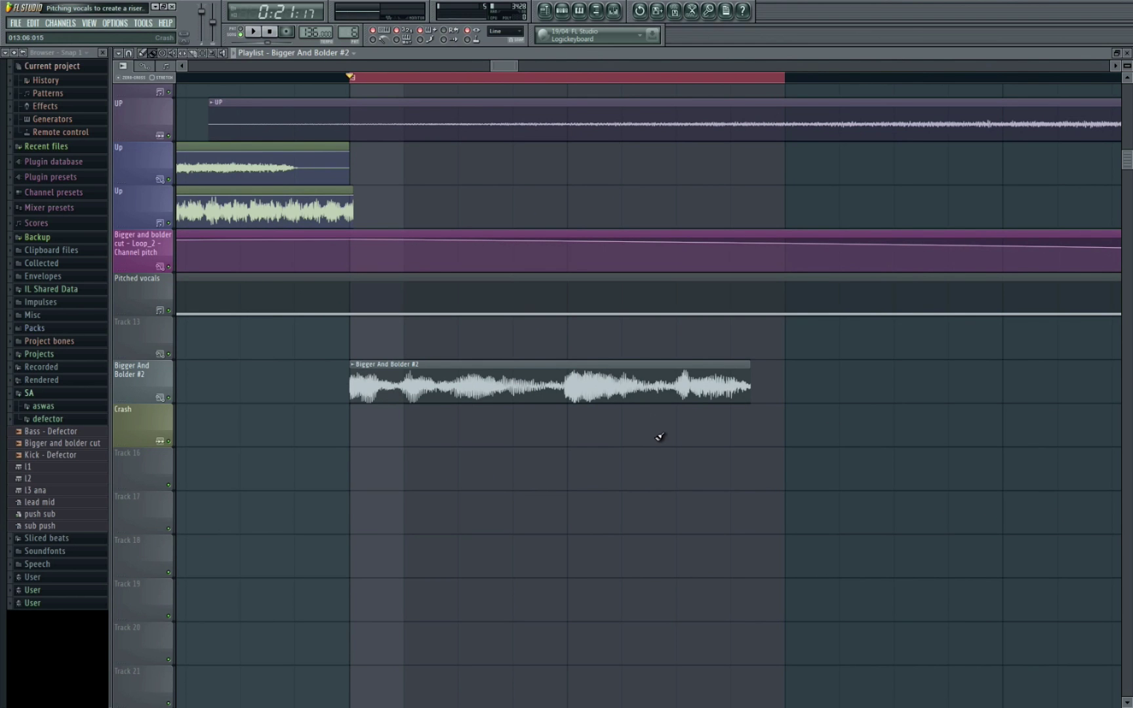
- Try a quarter-bar time selection starting at bar 13, and extend it back to half a bar
scroll(569, 410, down, 2)
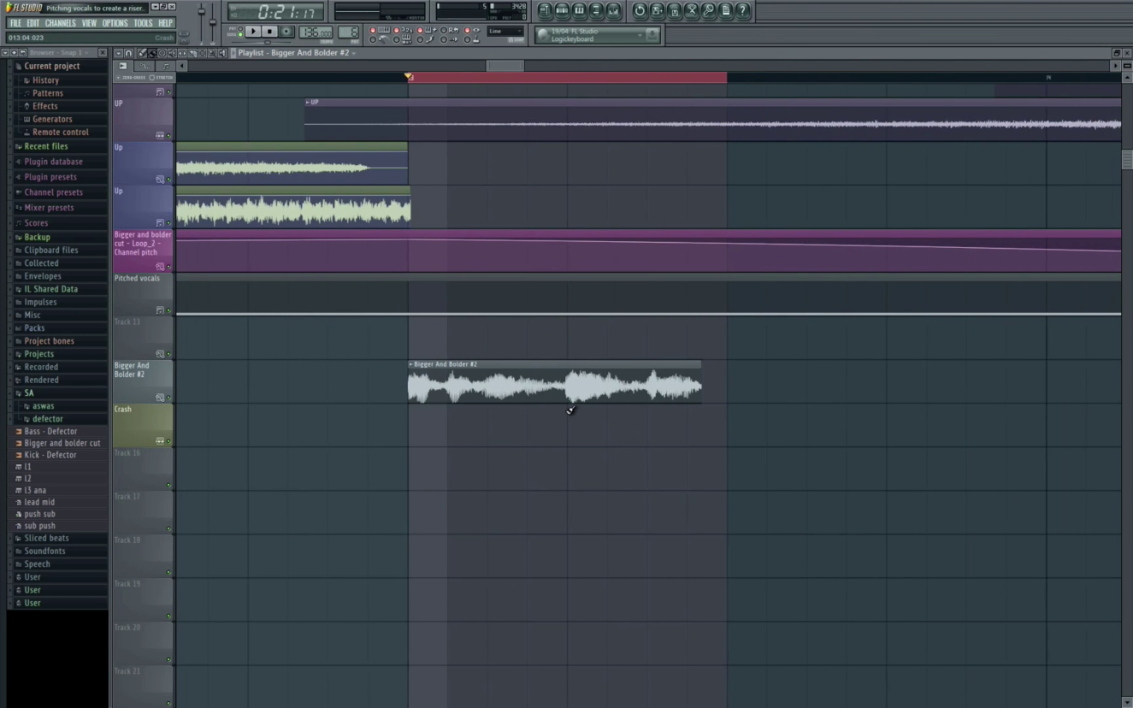
drag(528, 398, 556, 393)
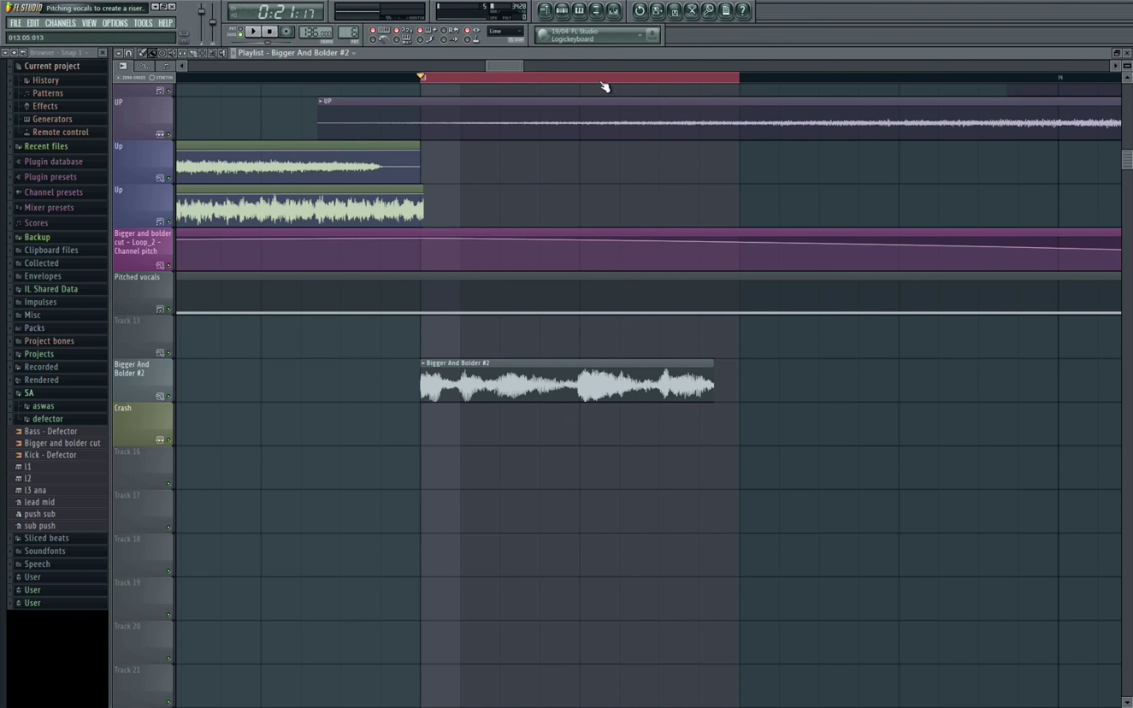
ctrl+click(551, 79)
drag(553, 80, 423, 82)
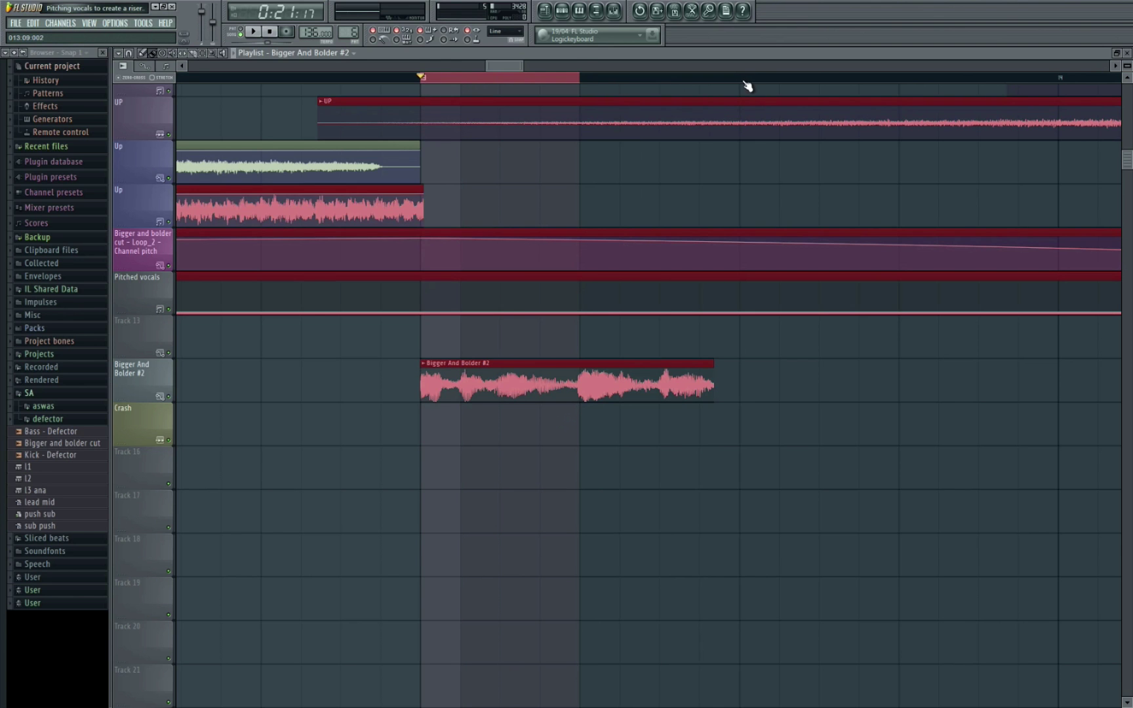
drag(744, 82, 424, 93)
- Try a full-bar time selection from bar 13, return it to half a bar, and deselect all clips
scroll(569, 164, down, 2)
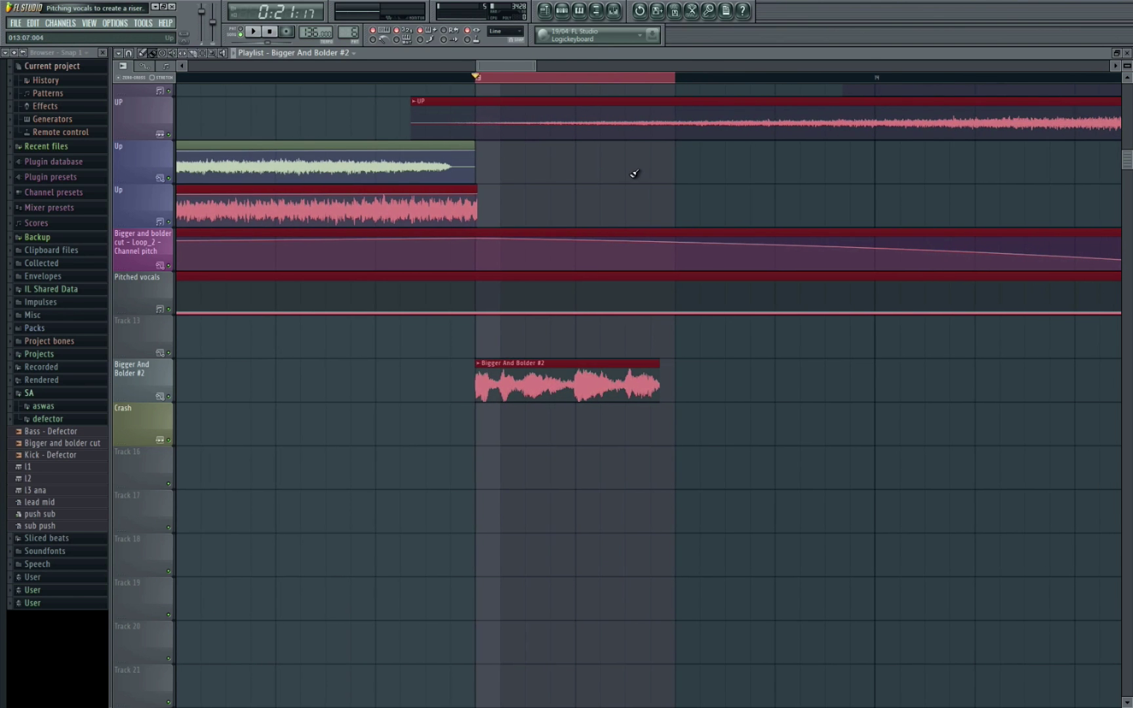
drag(875, 79, 486, 87)
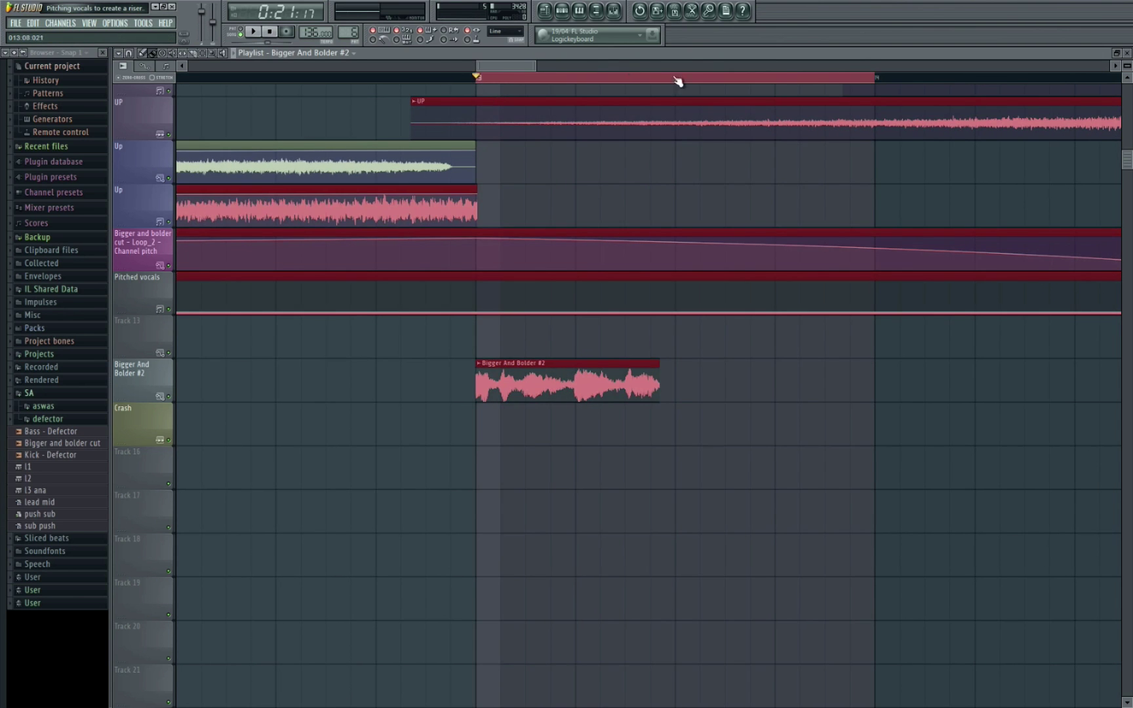
drag(682, 82, 494, 99)
scroll(558, 164, up, 2)
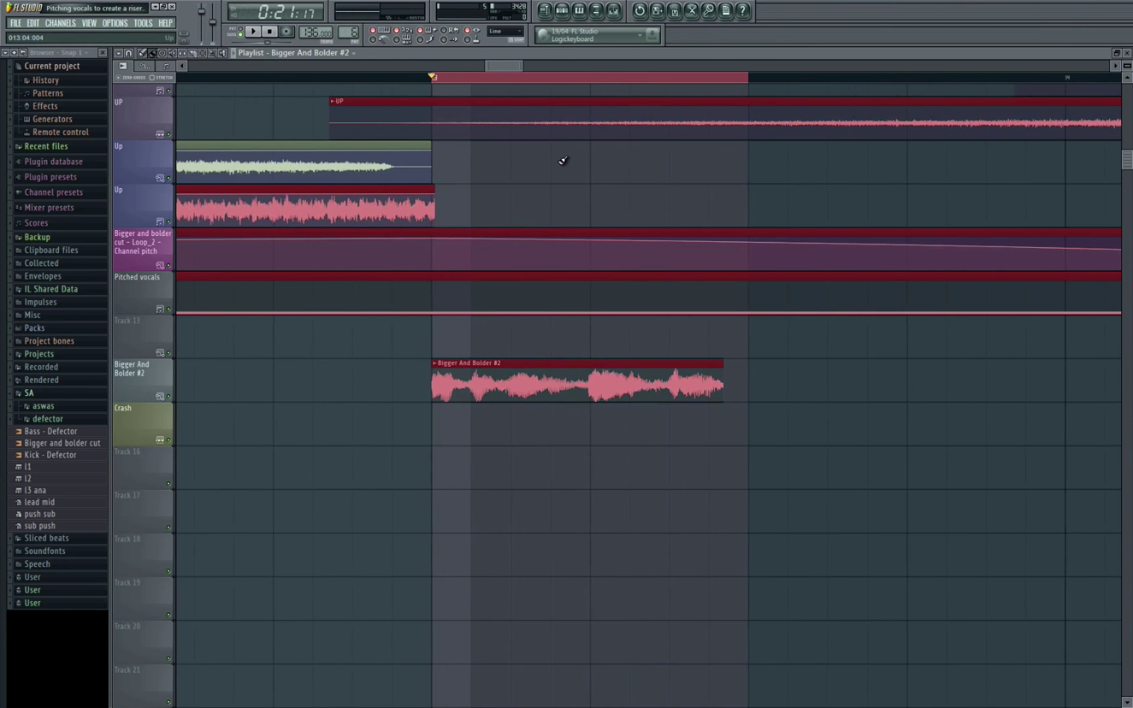
scroll(571, 162, up, 2)
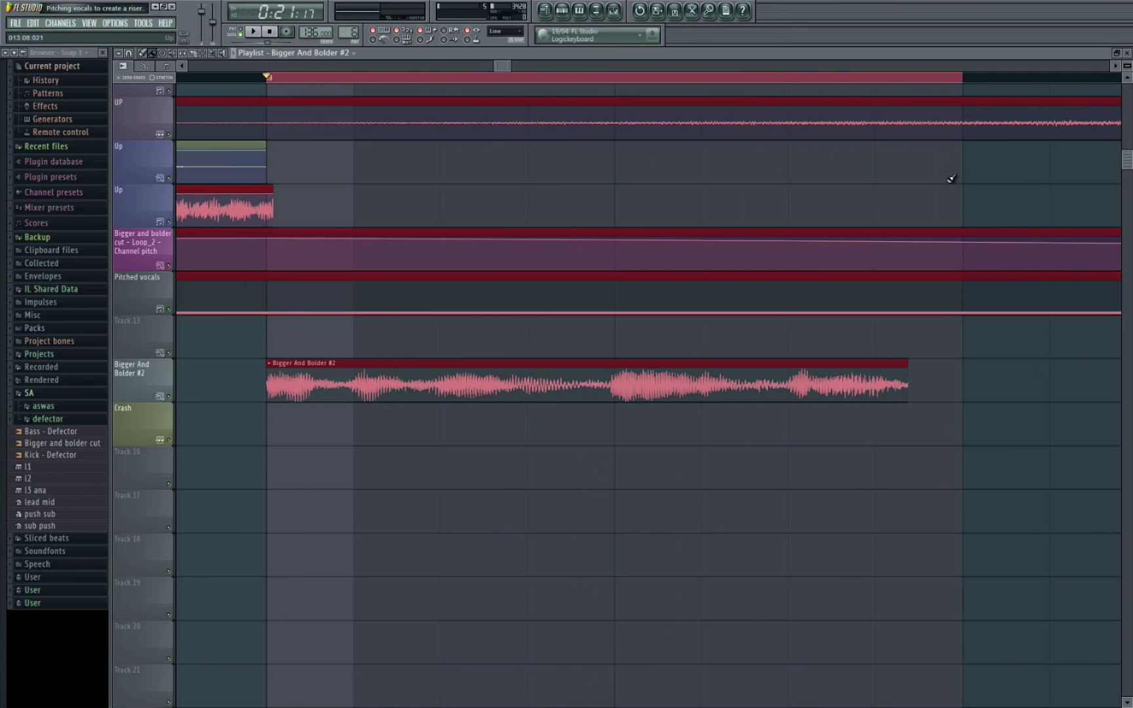
key(ctrl+d)
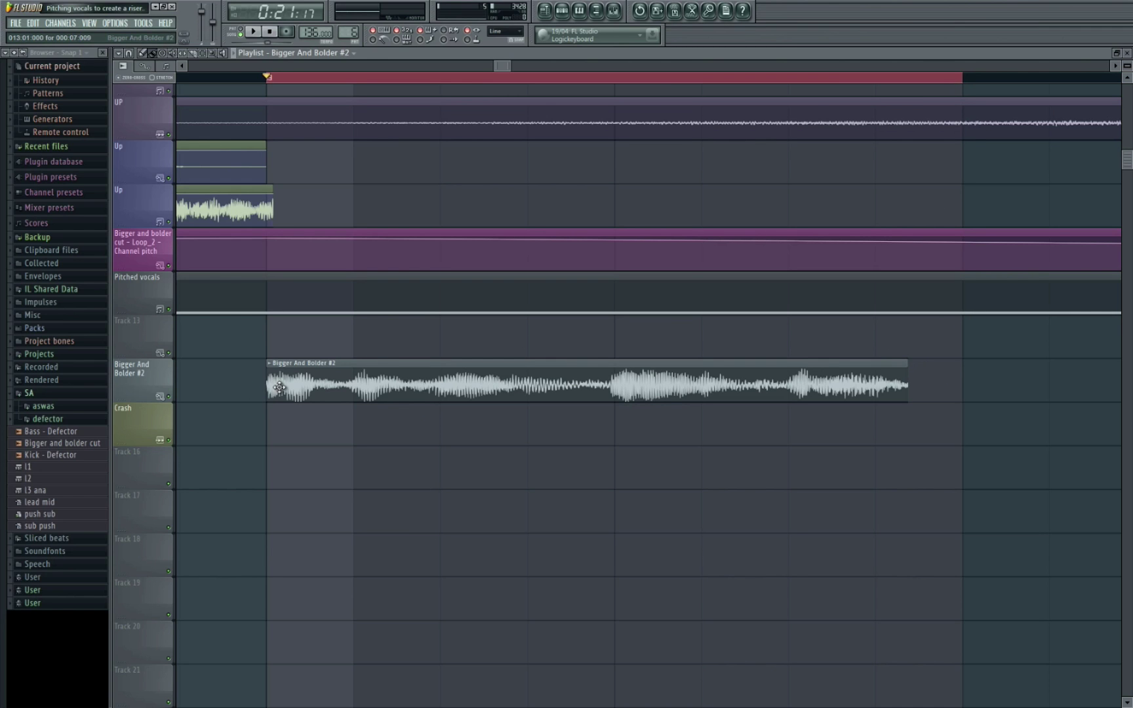
- Place the Bigger and bolder cut sample at bar 13 directly below the Bigger And Bolder #2 clip and compare their lengths
scroll(691, 148, down, 5)
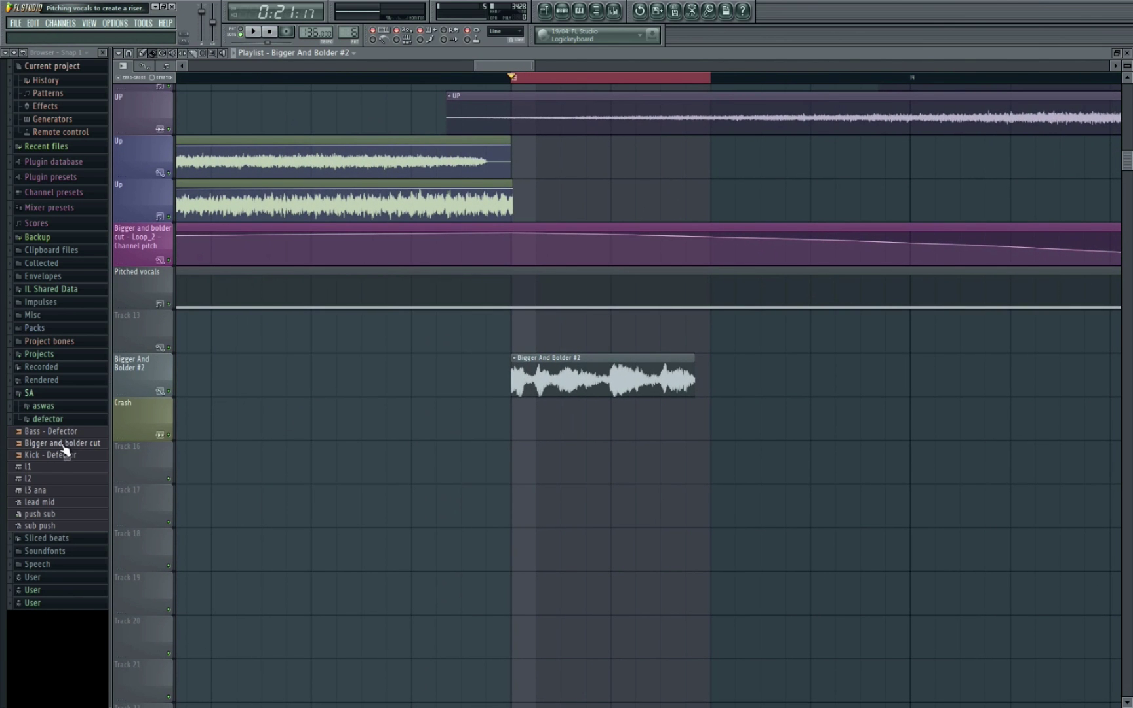
mouse_move(57, 446)
mouse_down()
mouse_move(195, 454)
mouse_move(531, 430)
mouse_move(513, 448)
mouse_move(807, 436)
mouse_move(413, 436)
mouse_up()
scroll(608, 413, up, 2)
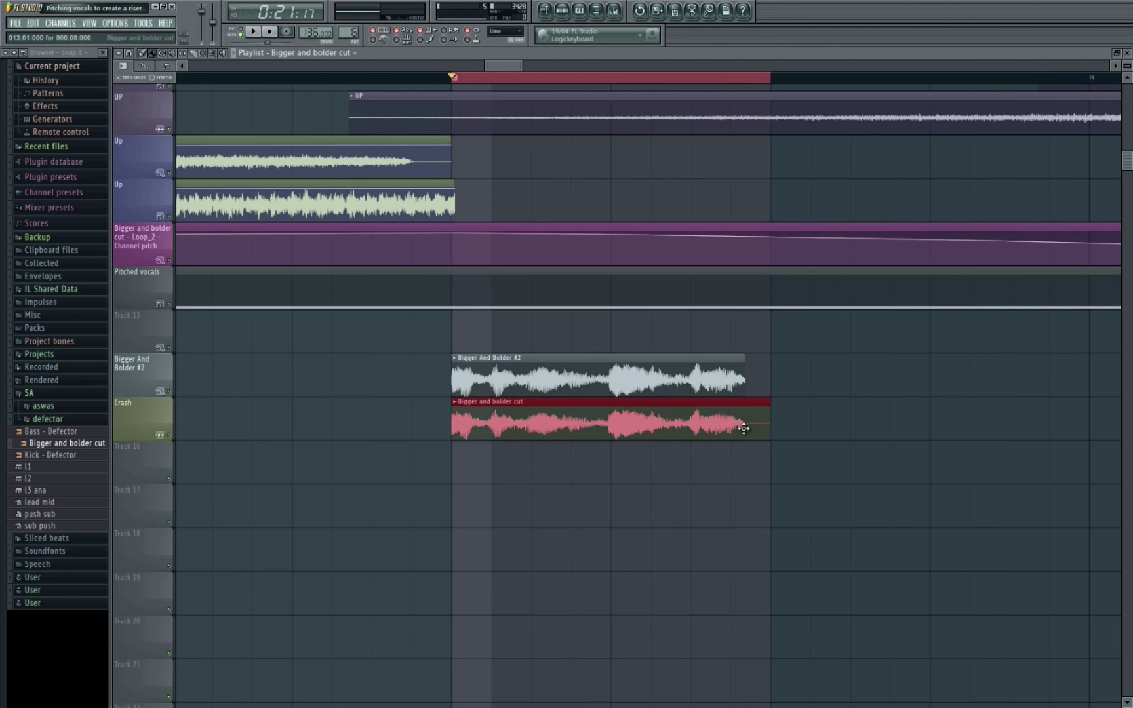
scroll(686, 388, down, 3)
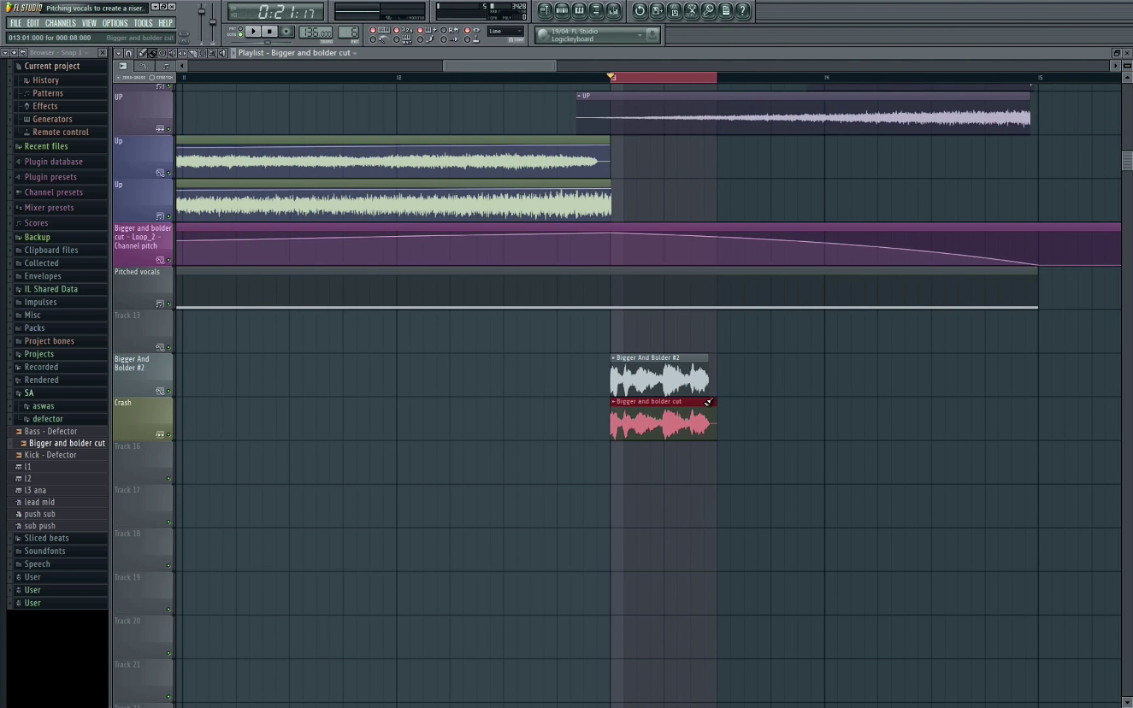
- Delete the Bigger and bolder cut clip from the playlist and mute the Bigger And Bolder #2 track
right_click(638, 429)
scroll(639, 397, down, 3)
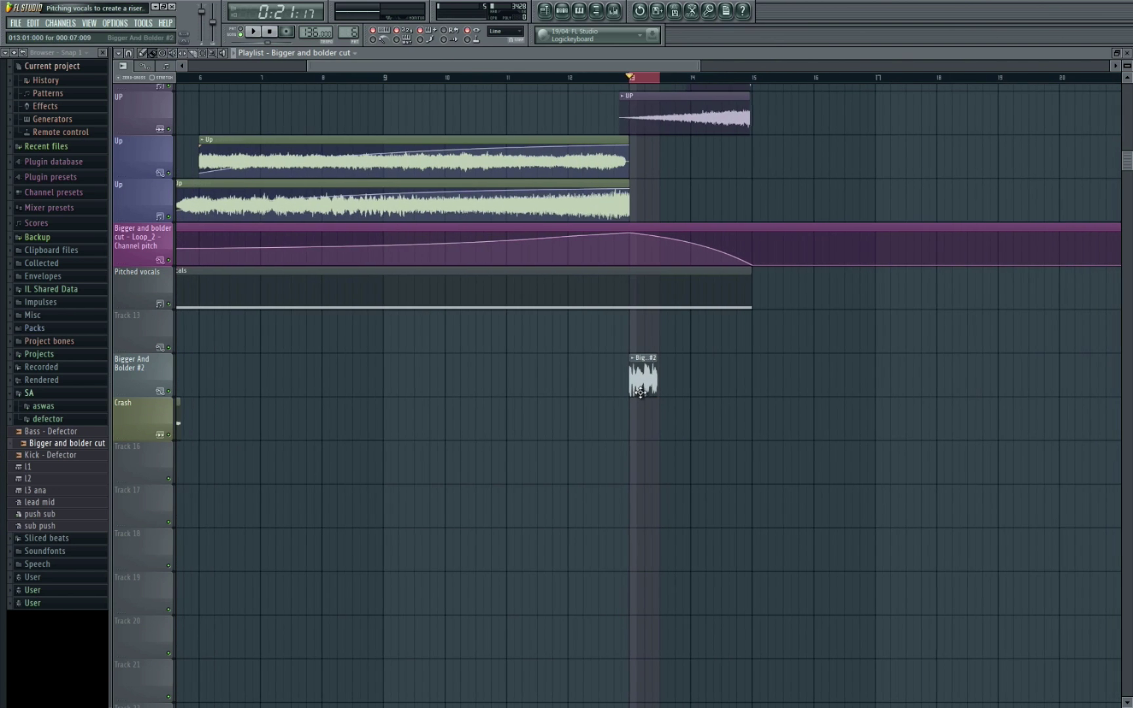
click(168, 391)
drag(383, 258, 564, 398)
scroll(565, 397, up, 2)
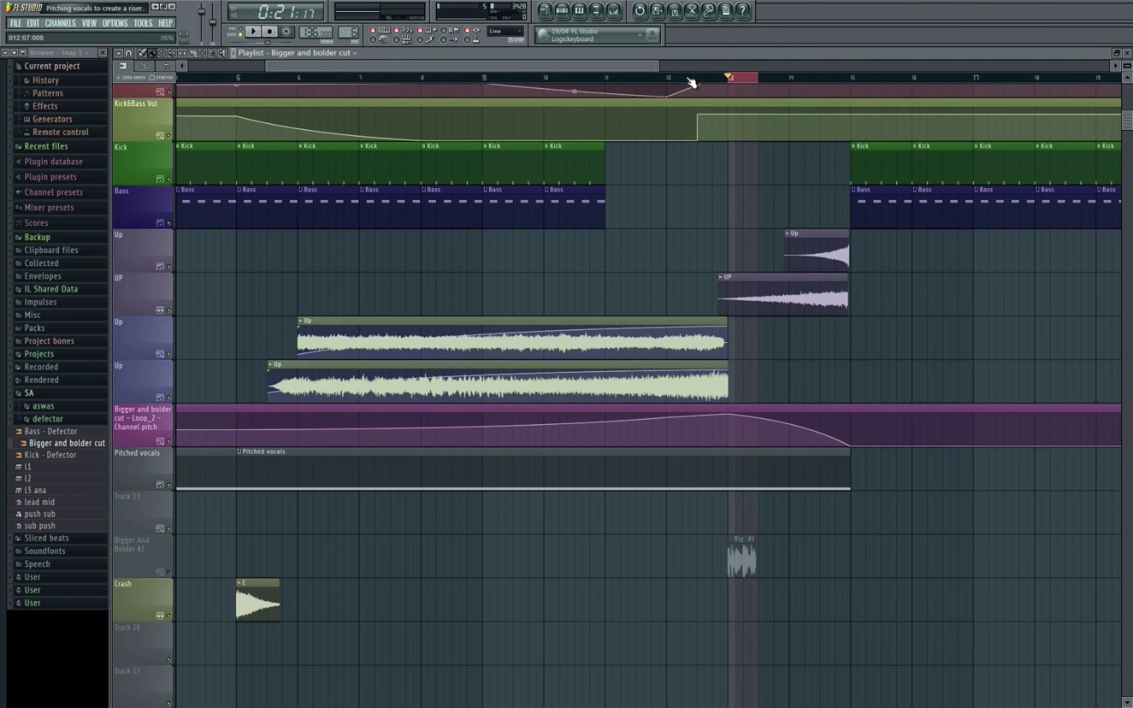
- Insert Edison in the second effect slot of mixer Insert 23 and load the Bigger and bolder cut sample into it
click(613, 10)
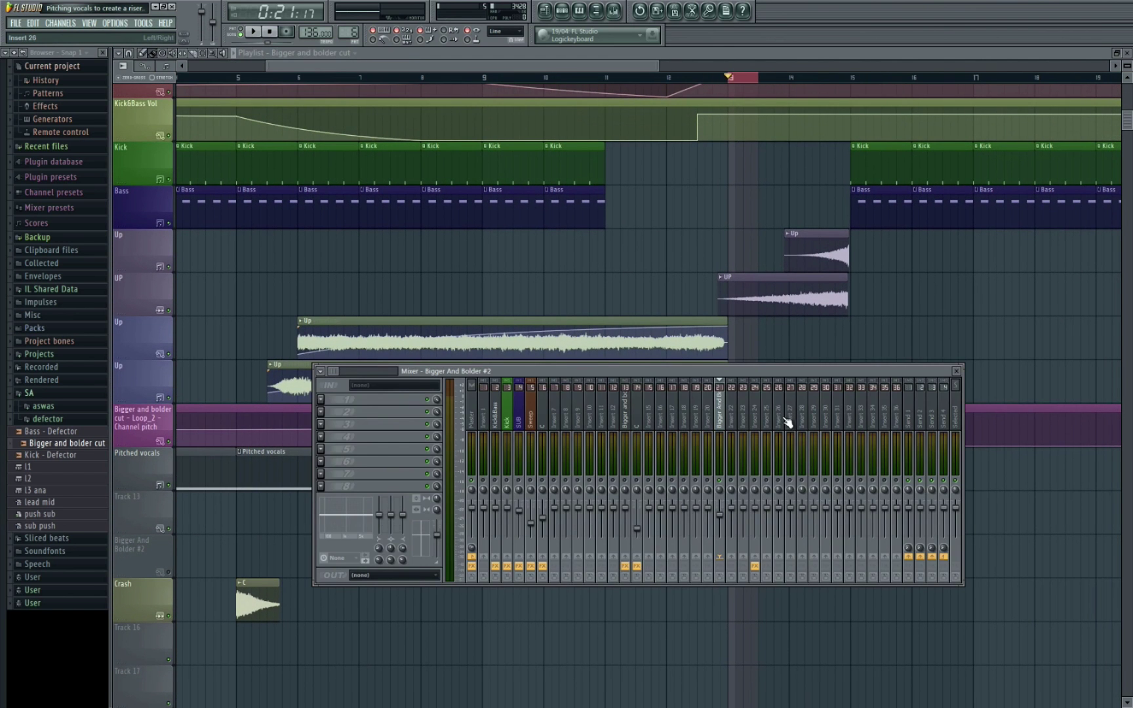
click(743, 426)
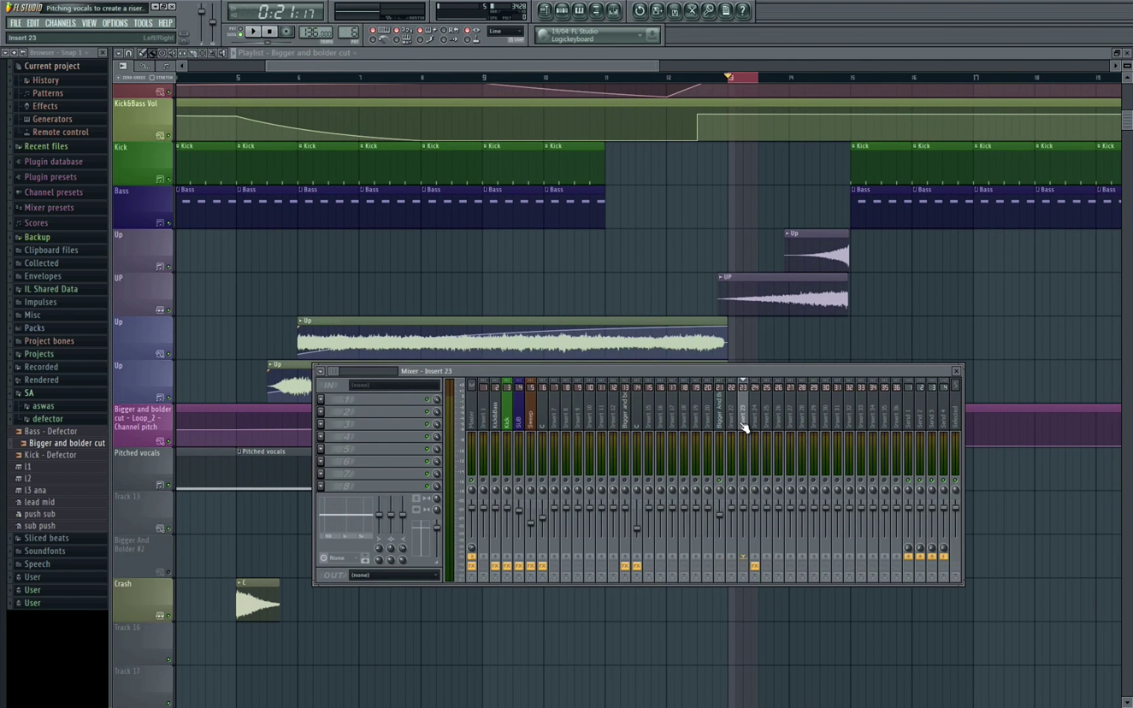
click(320, 411)
mouse_move(367, 411)
click(452, 407)
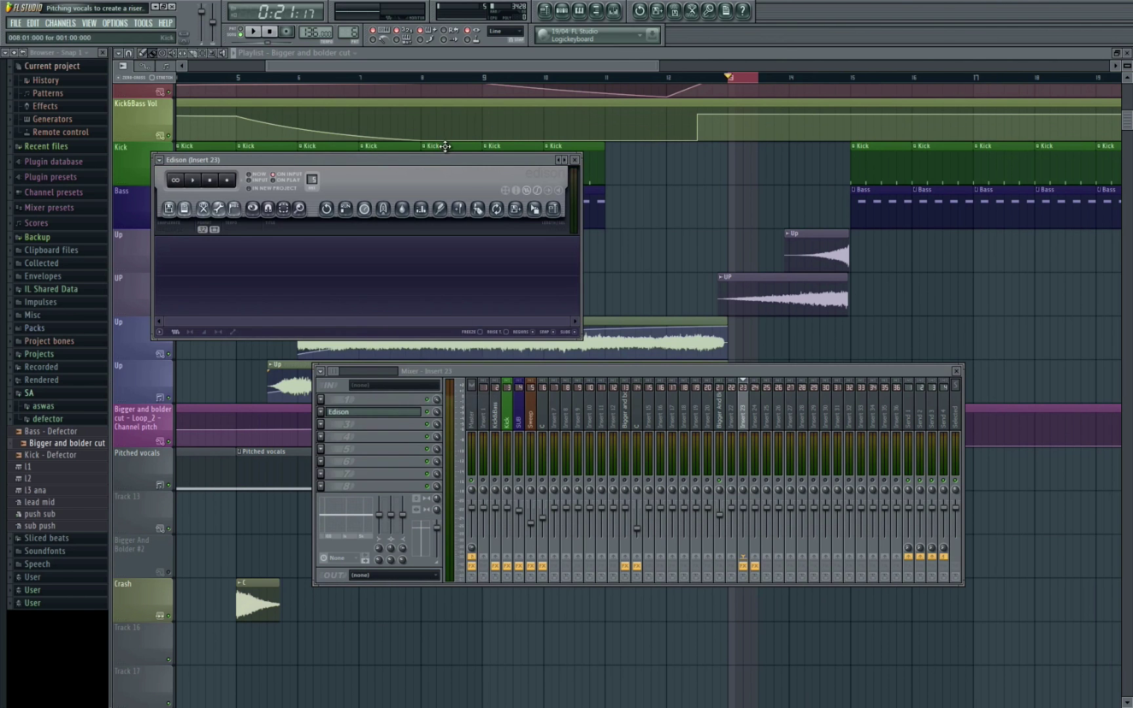
drag(437, 160, 644, 184)
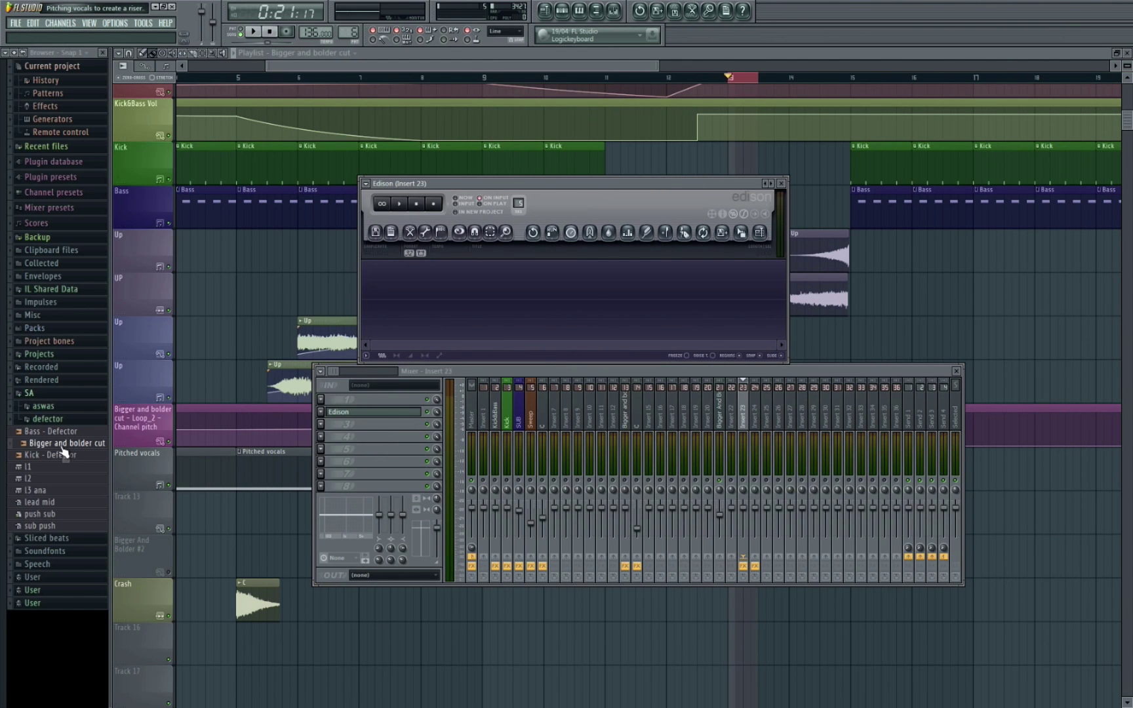
drag(64, 450, 581, 298)
drag(575, 201, 595, 185)
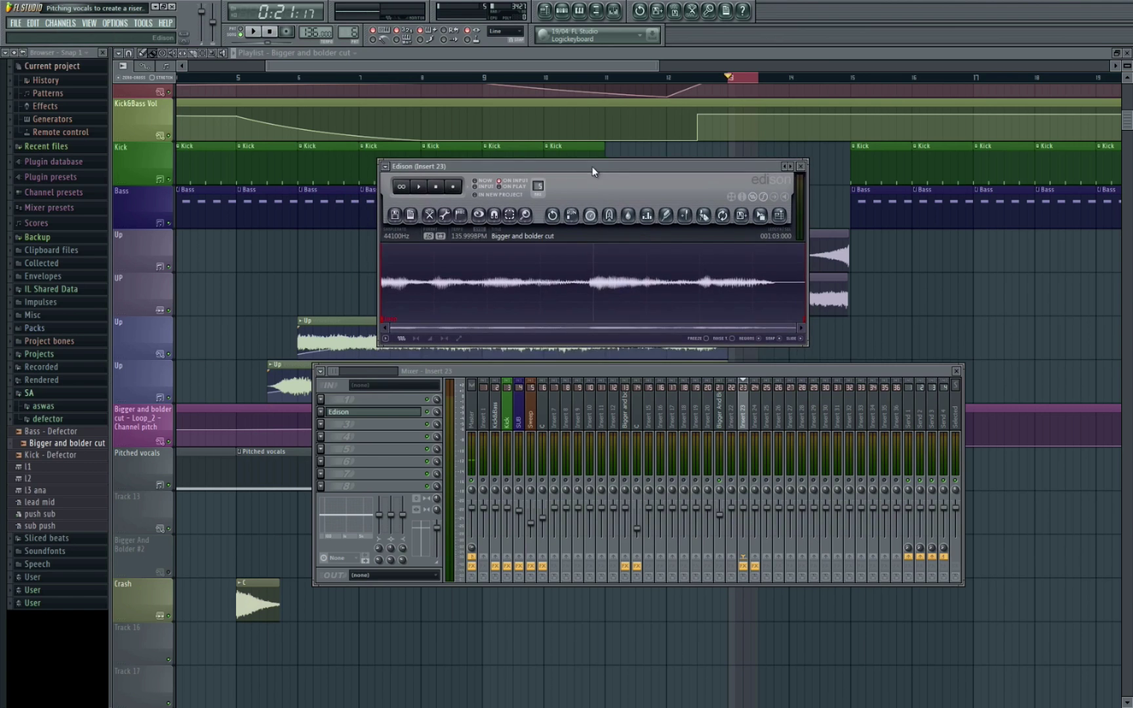
- Run Tune loop on the Bigger and bolder cut sample in Edison and accept the default crossfade and blur settings
right_click(558, 272)
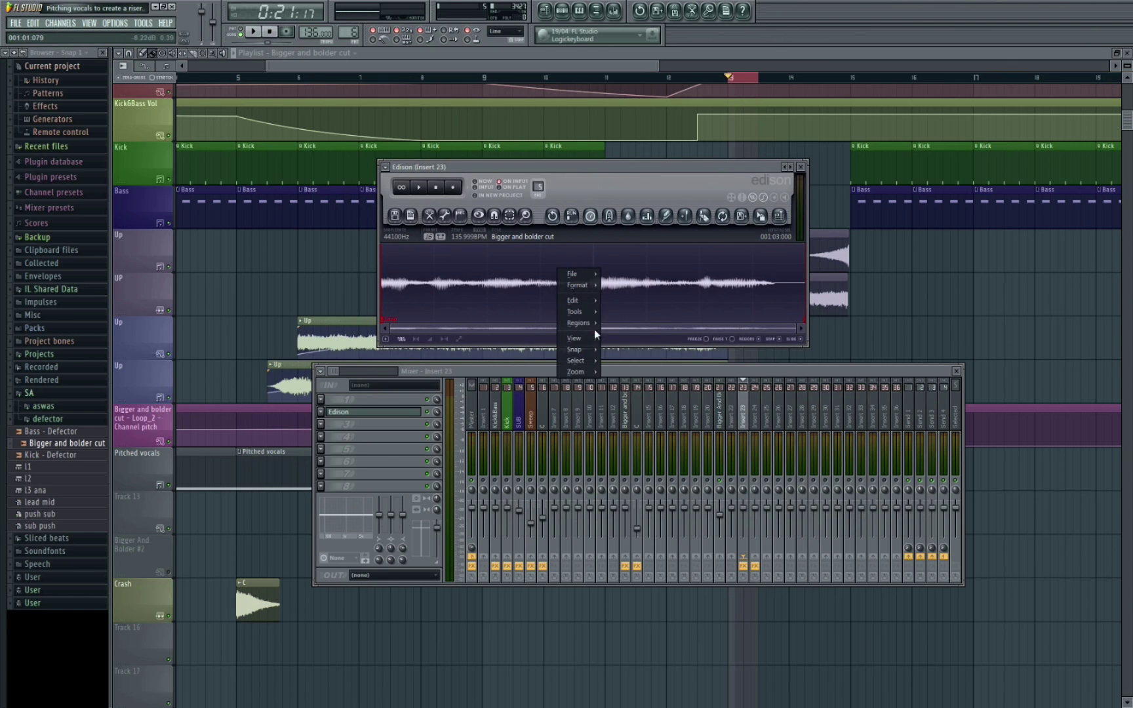
mouse_move(577, 311)
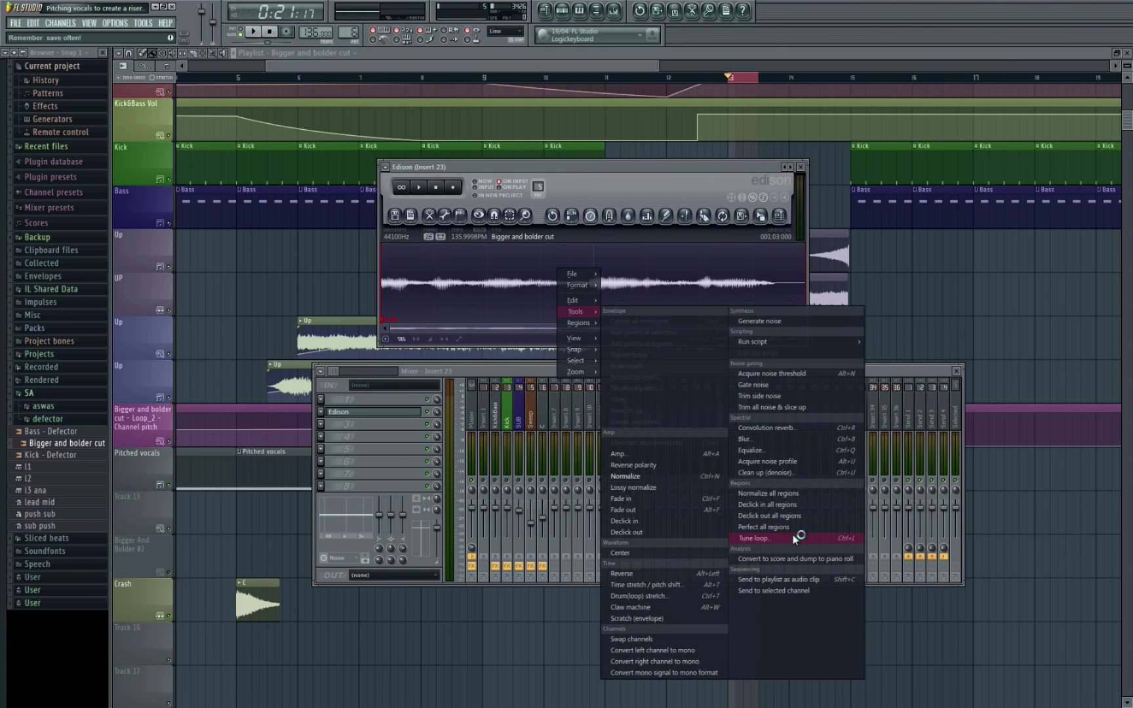
click(754, 538)
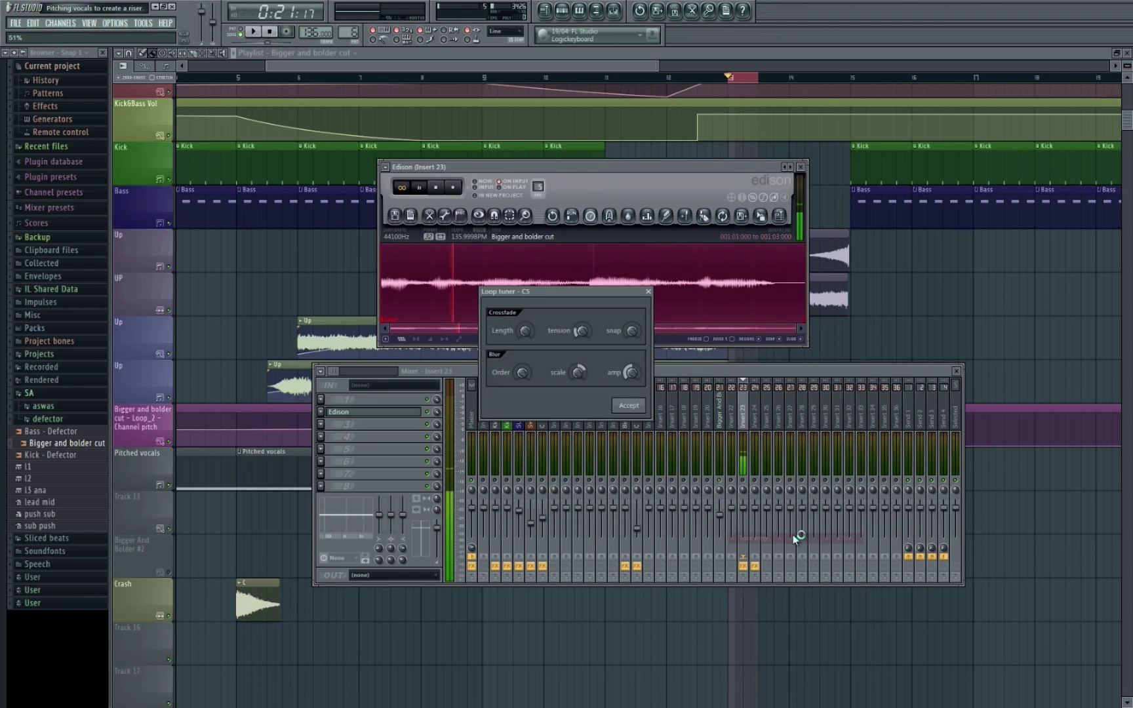
click(639, 406)
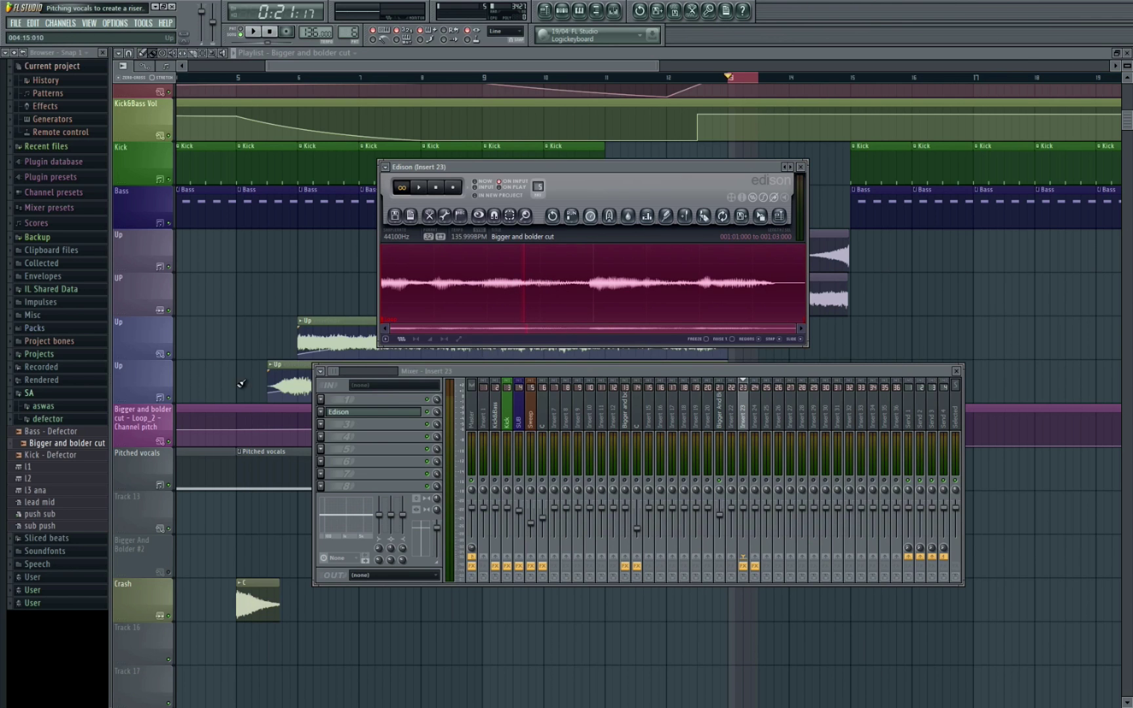
- Show the Unsorted channel group and add an empty Sampler channel to it
click(562, 10)
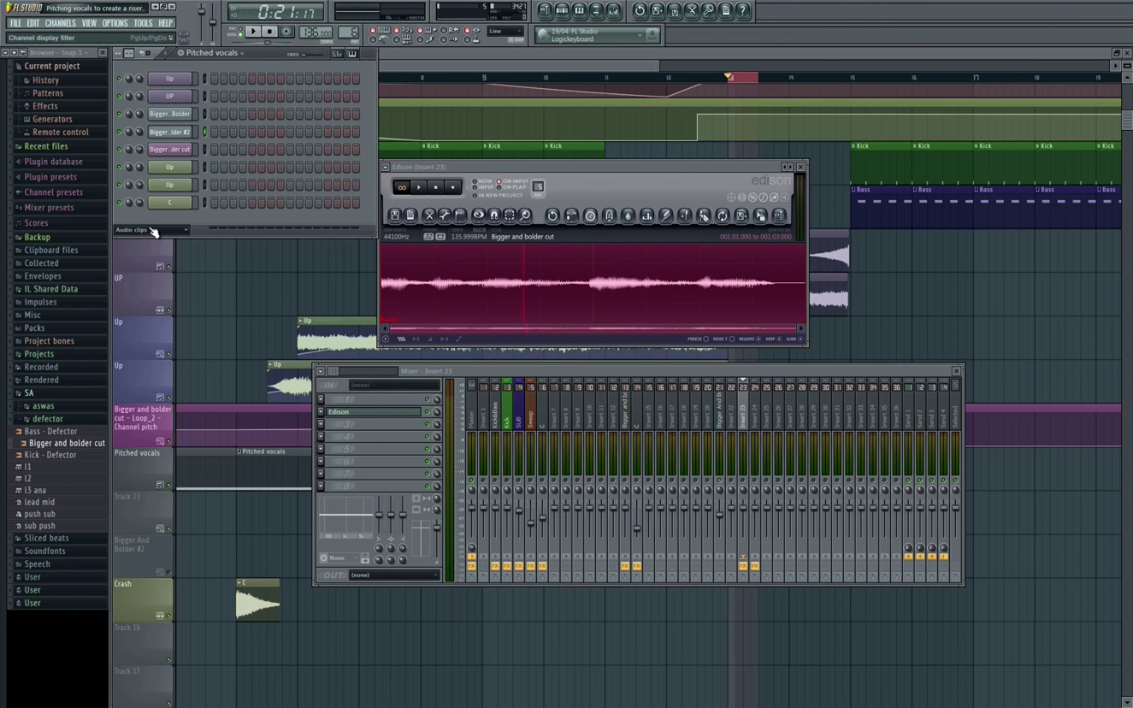
click(150, 229)
click(142, 278)
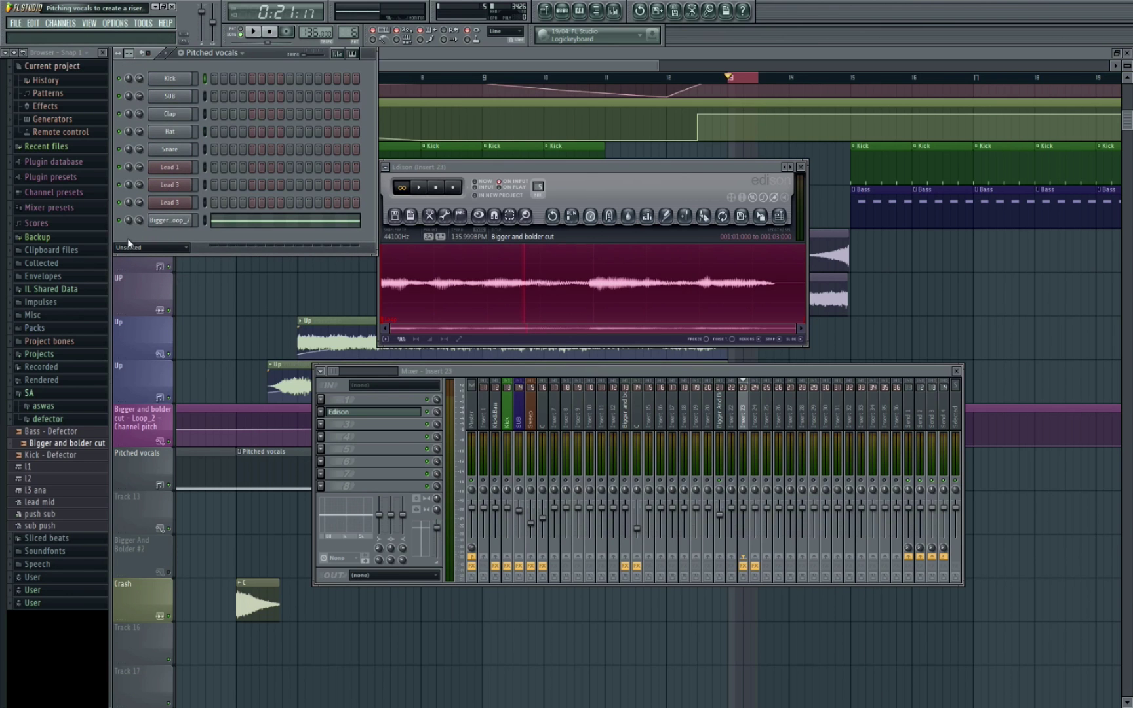
click(60, 23)
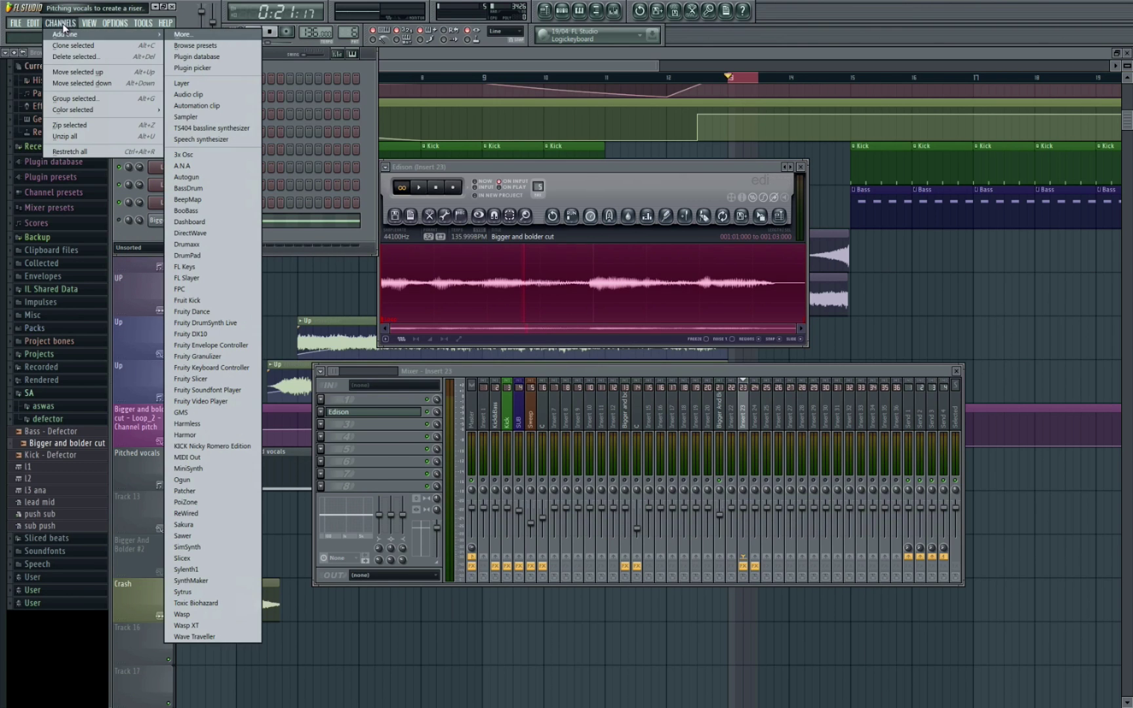
click(187, 116)
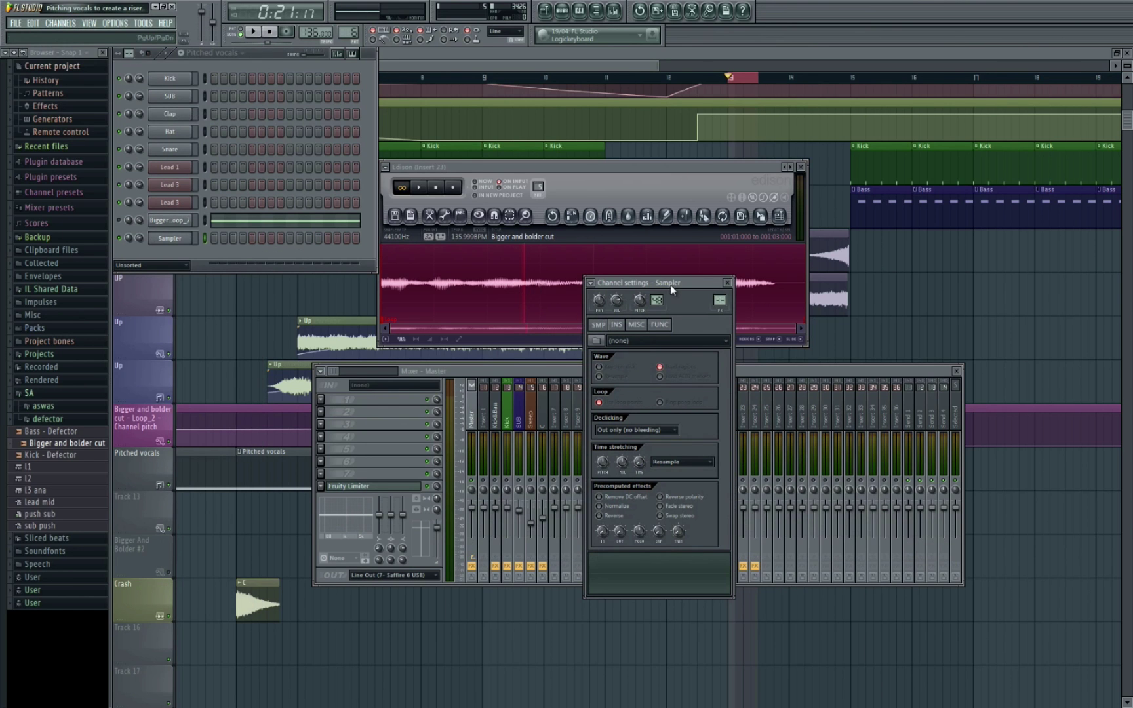
- Send the tuned loop from Edison to the new Sampler channel
drag(675, 284, 927, 298)
right_click(570, 277)
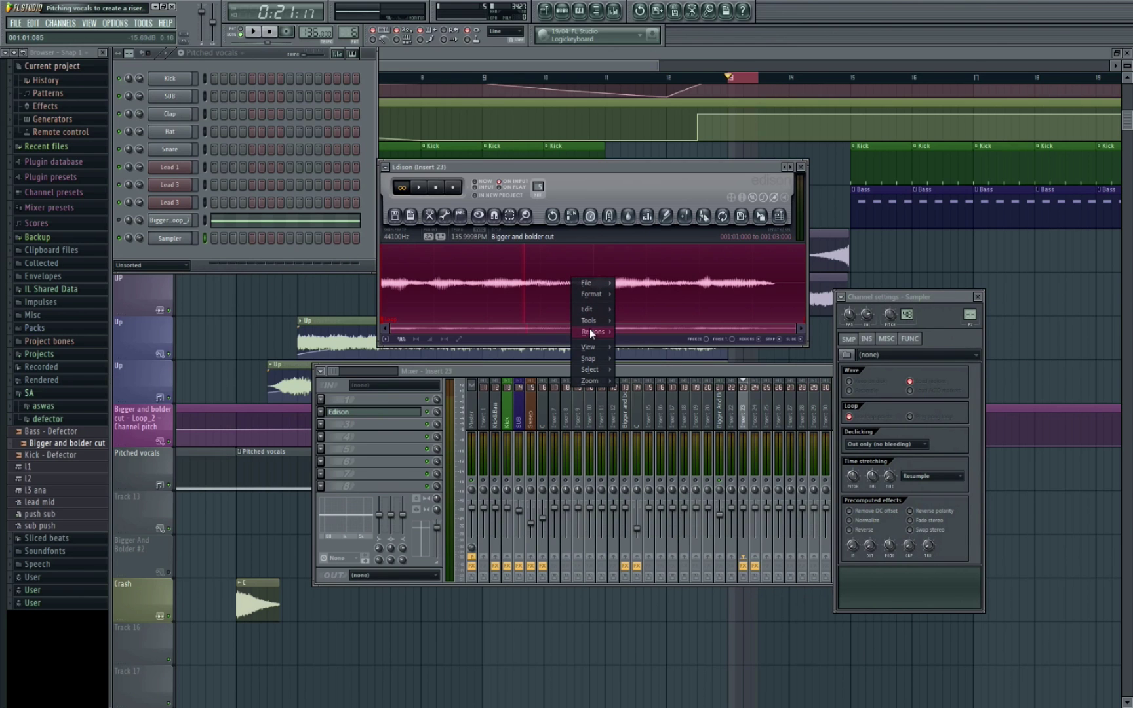
mouse_move(602, 321)
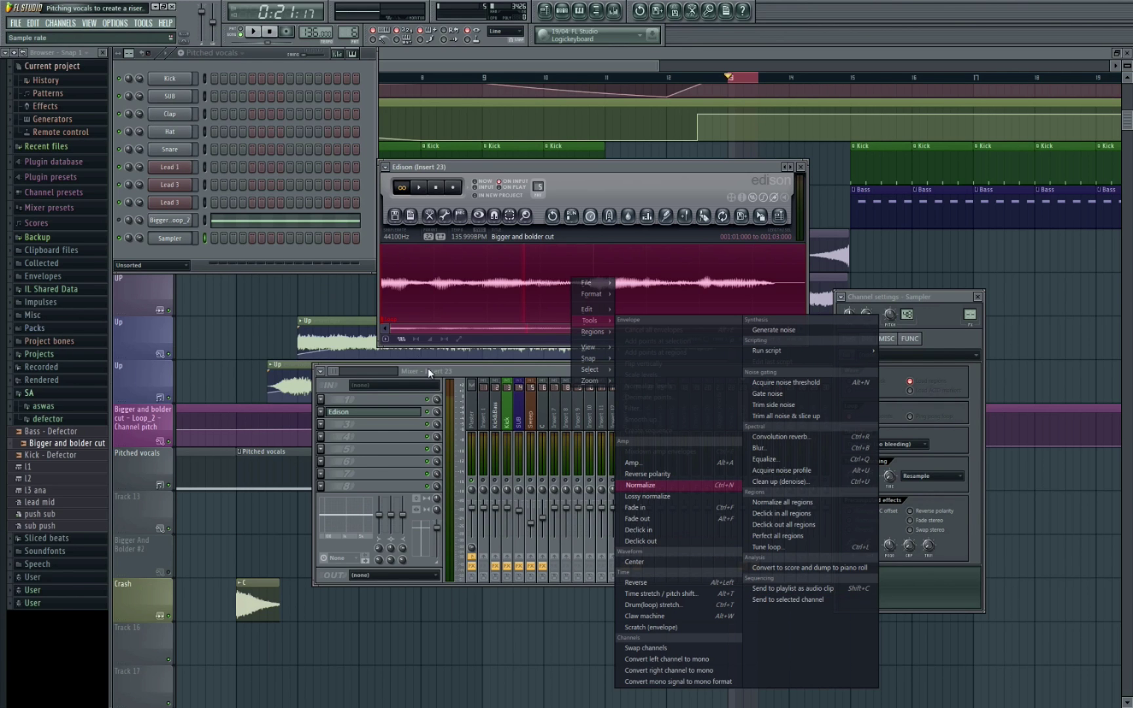
click(800, 601)
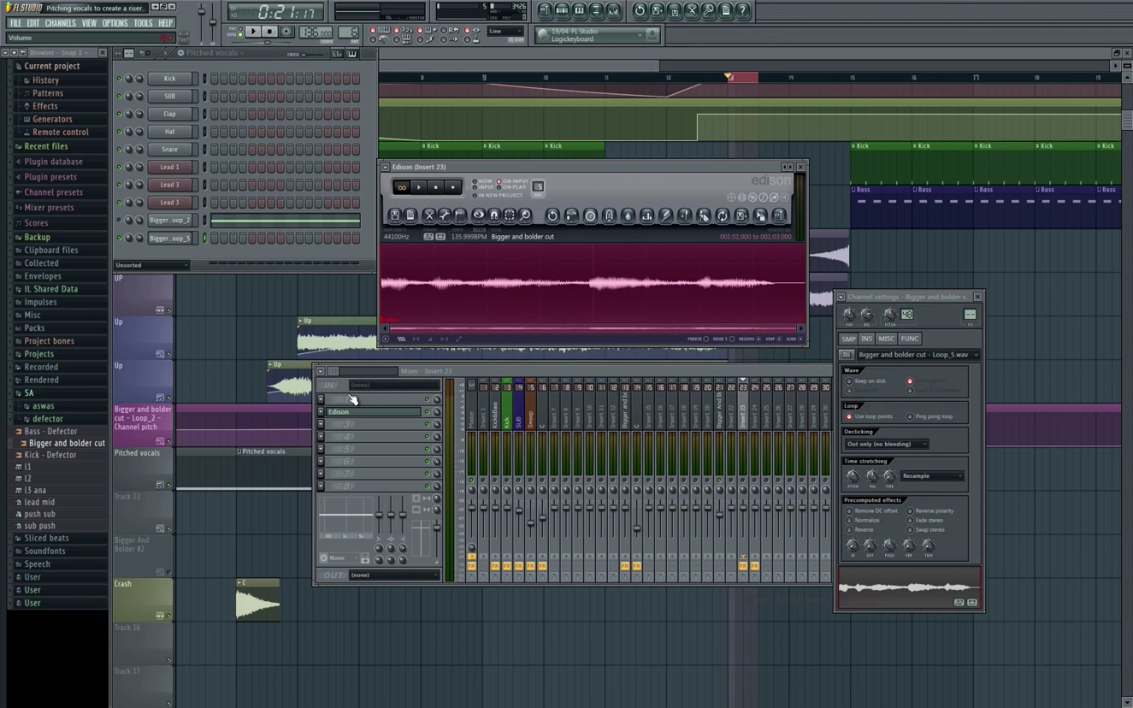
- Reopen the Loop_5 channel settings and preview the loaded loop sample
click(189, 239)
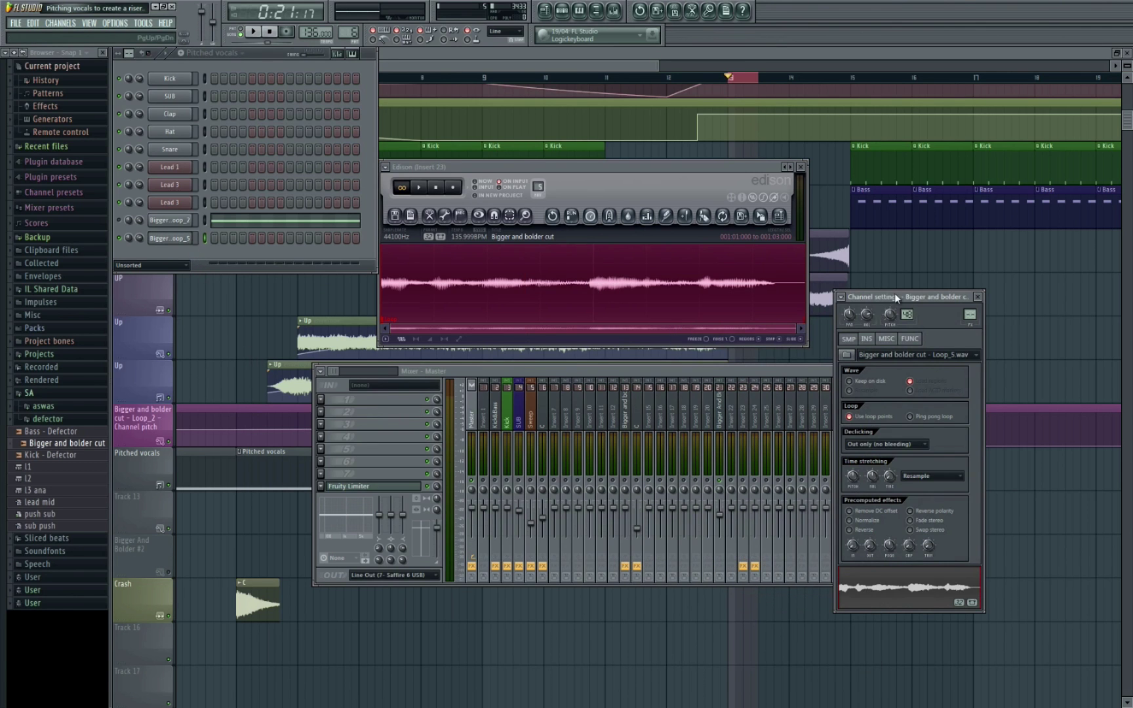
drag(894, 293, 603, 283)
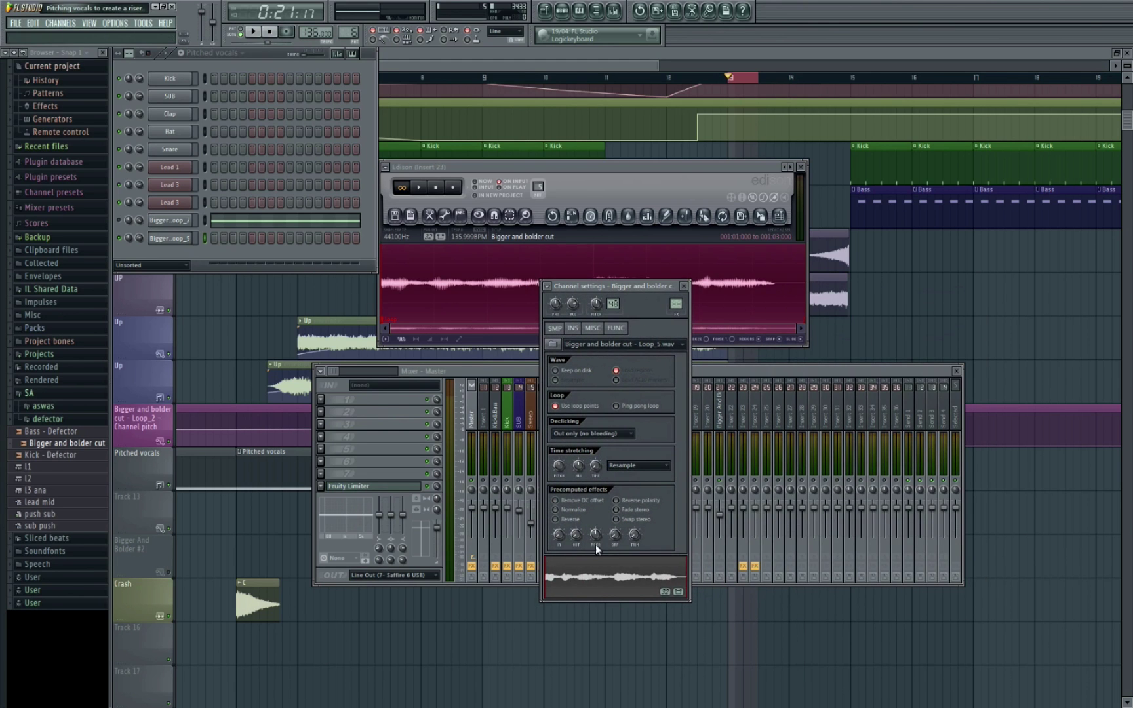
click(630, 580)
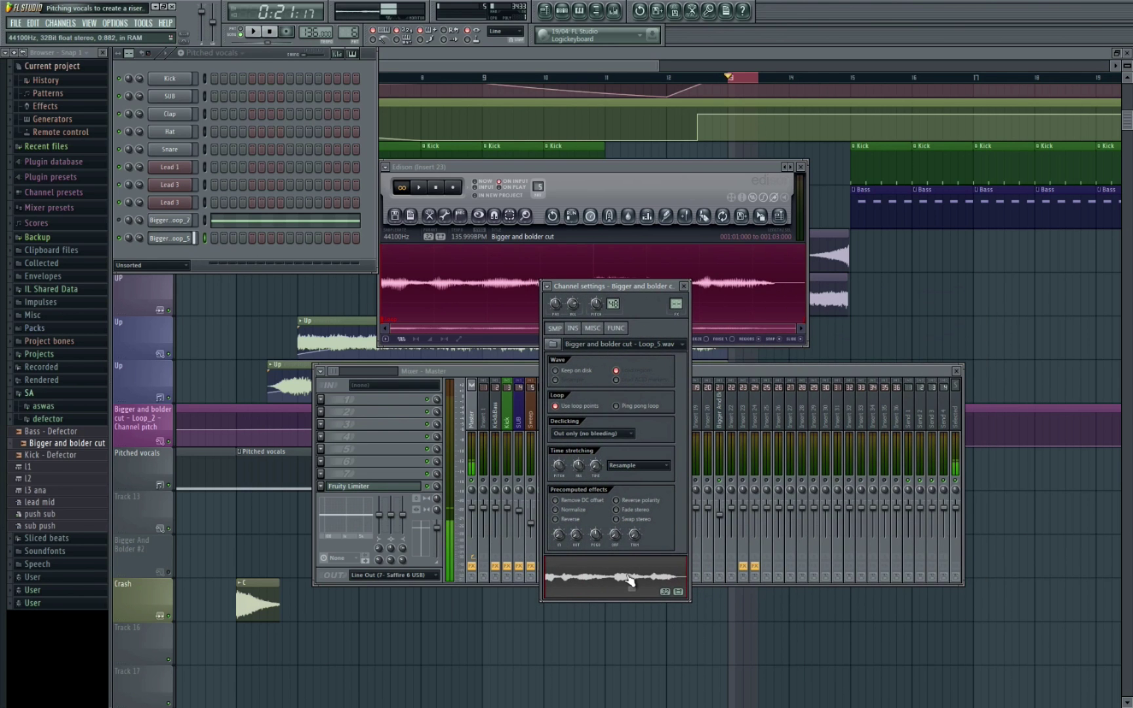
- Route the Loop_5 channel to the Bigger and bolder cut - Loop mixer track, insert 13
click(628, 414)
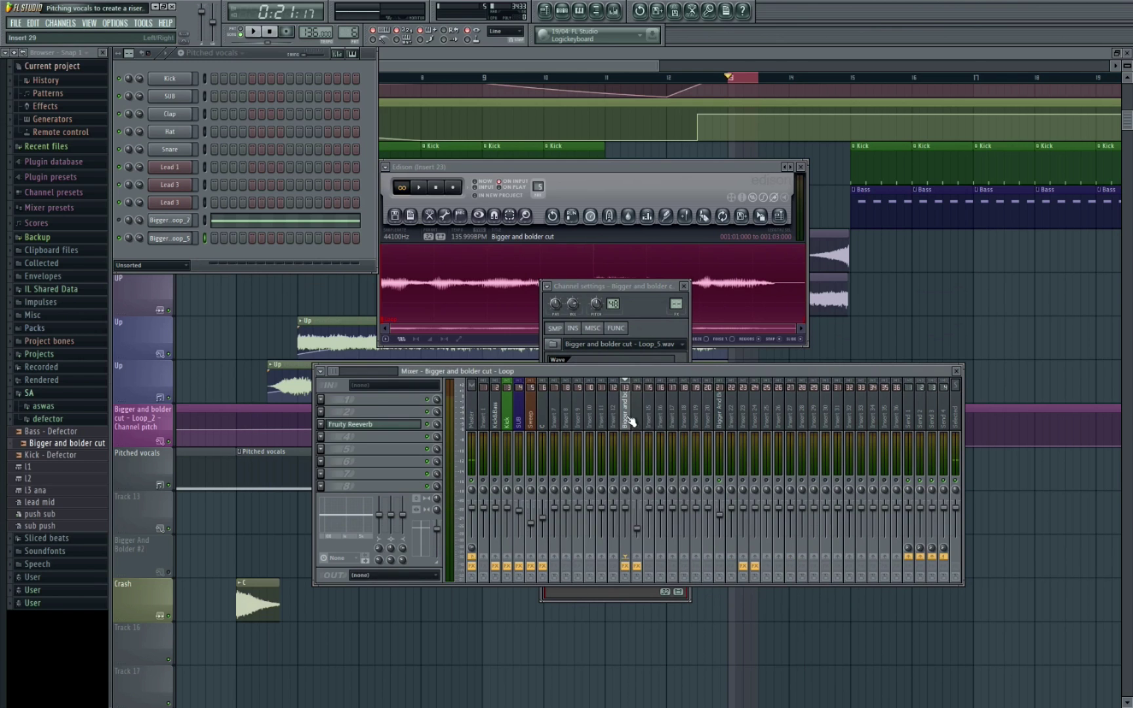
right_click(630, 419)
mouse_move(720, 422)
click(773, 421)
- Send the Loop_5 channel to the piano roll and shorten its C5 note to one bar
right_click(200, 239)
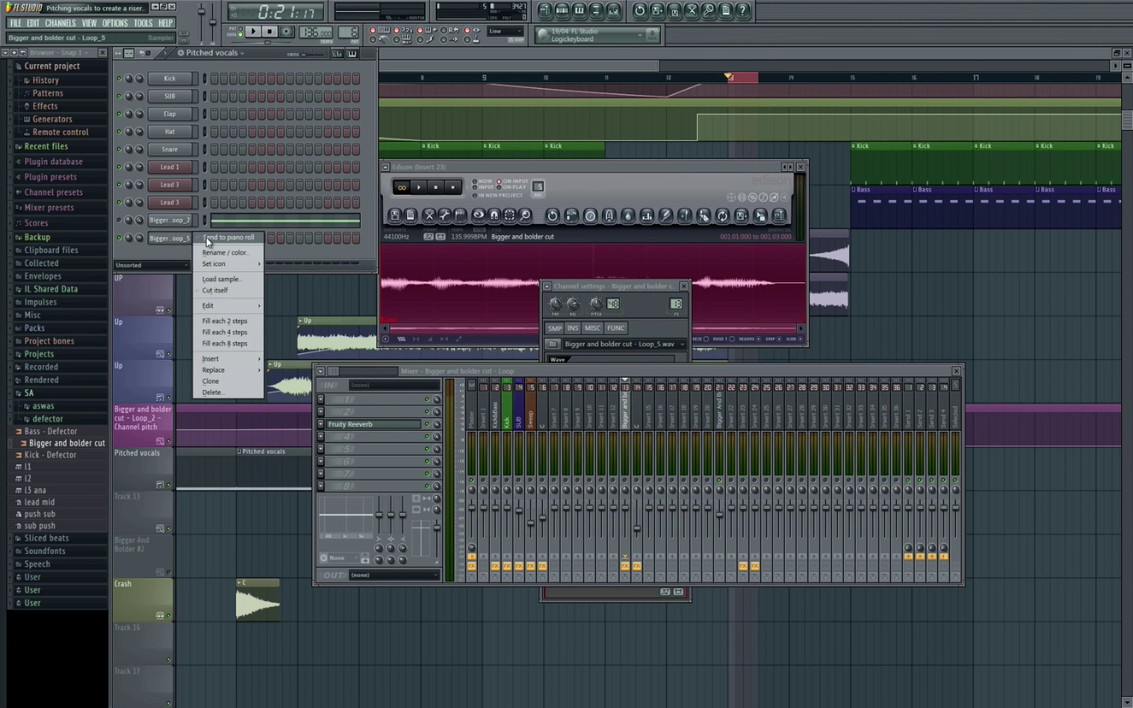
click(208, 240)
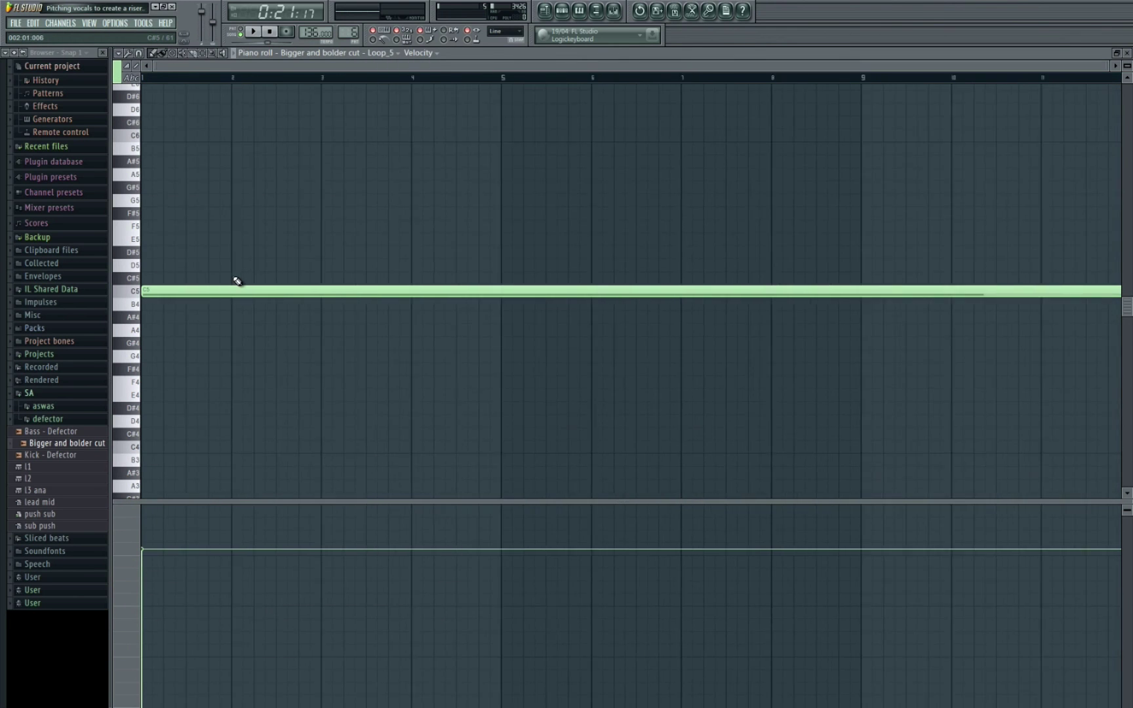
drag(879, 295, 208, 311)
key(Escape)
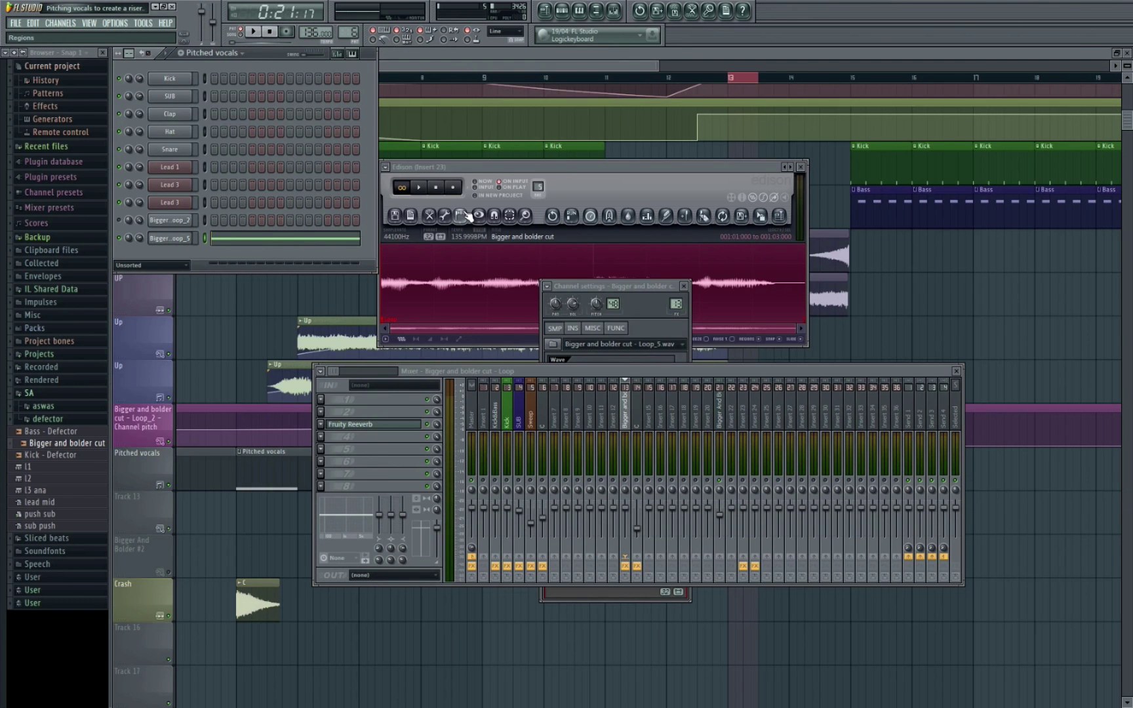
- Move the channel settings clear of Edison and play the one-bar C5 note from the Loop_5 piano roll
drag(643, 290, 906, 168)
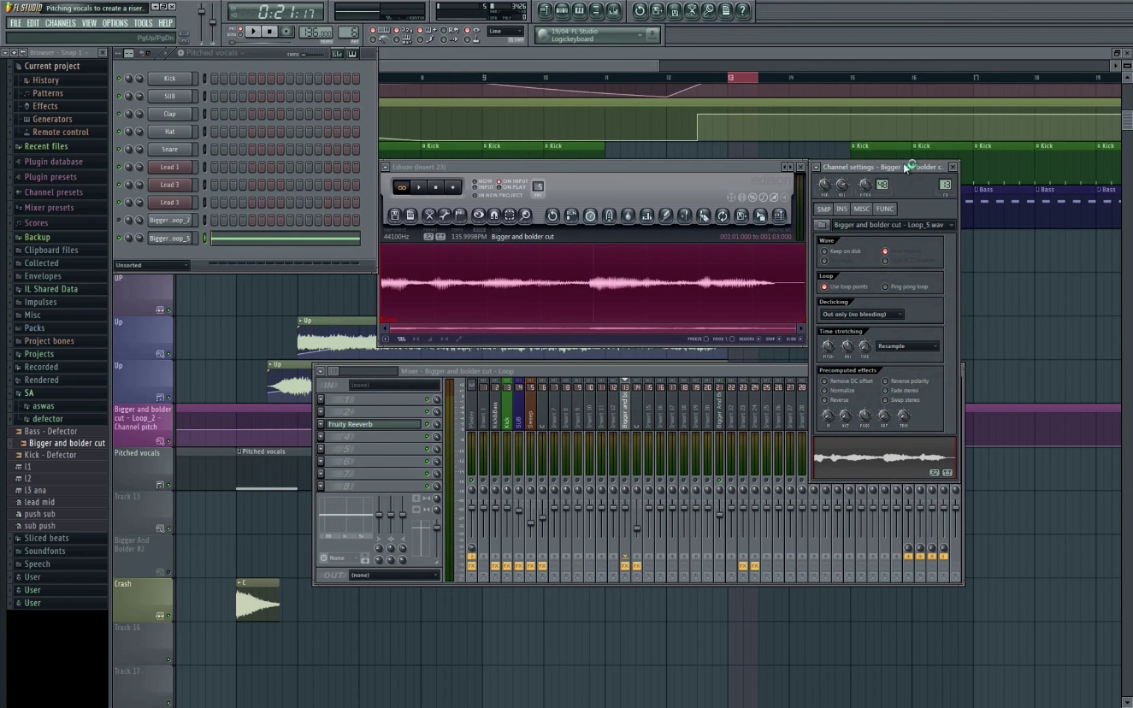
click(321, 241)
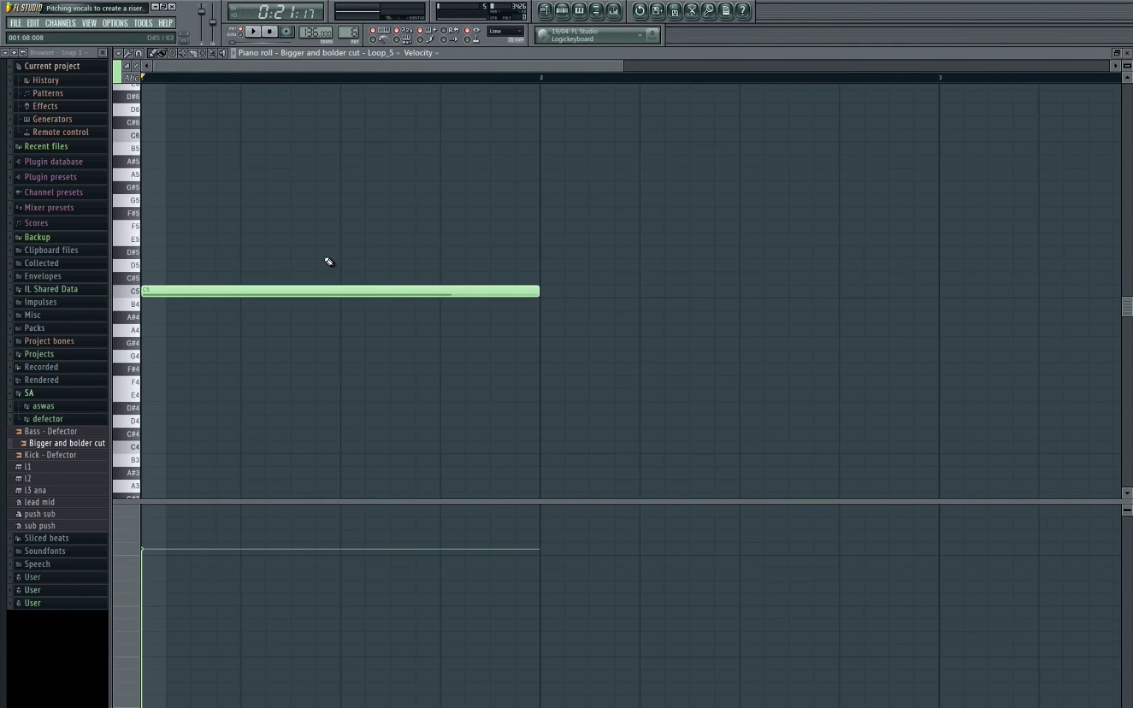
key(space)
key(space)
key(space)
click(613, 11)
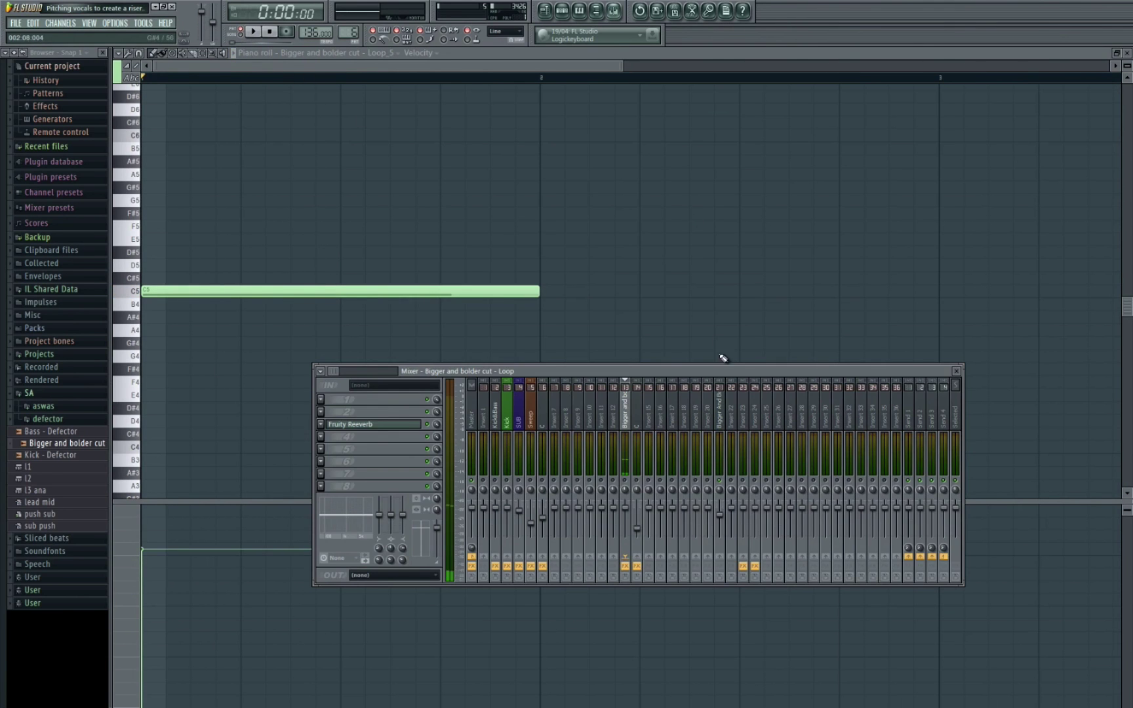
key(F9)
key(space)
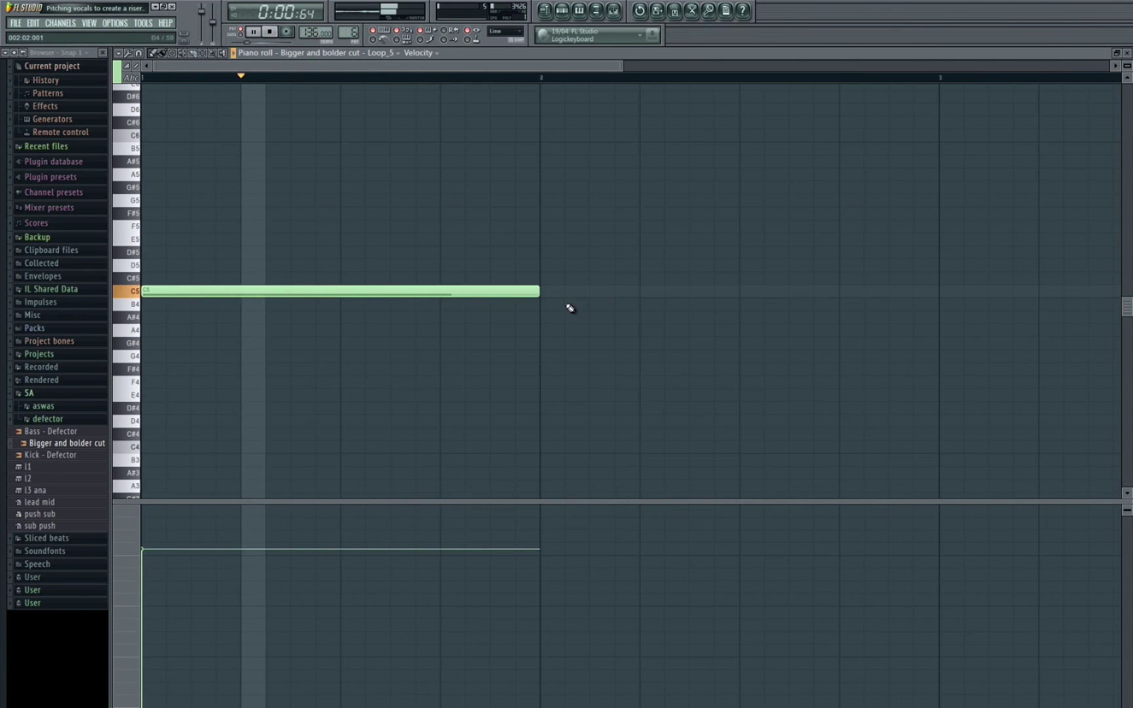
scroll(266, 359, down, 3)
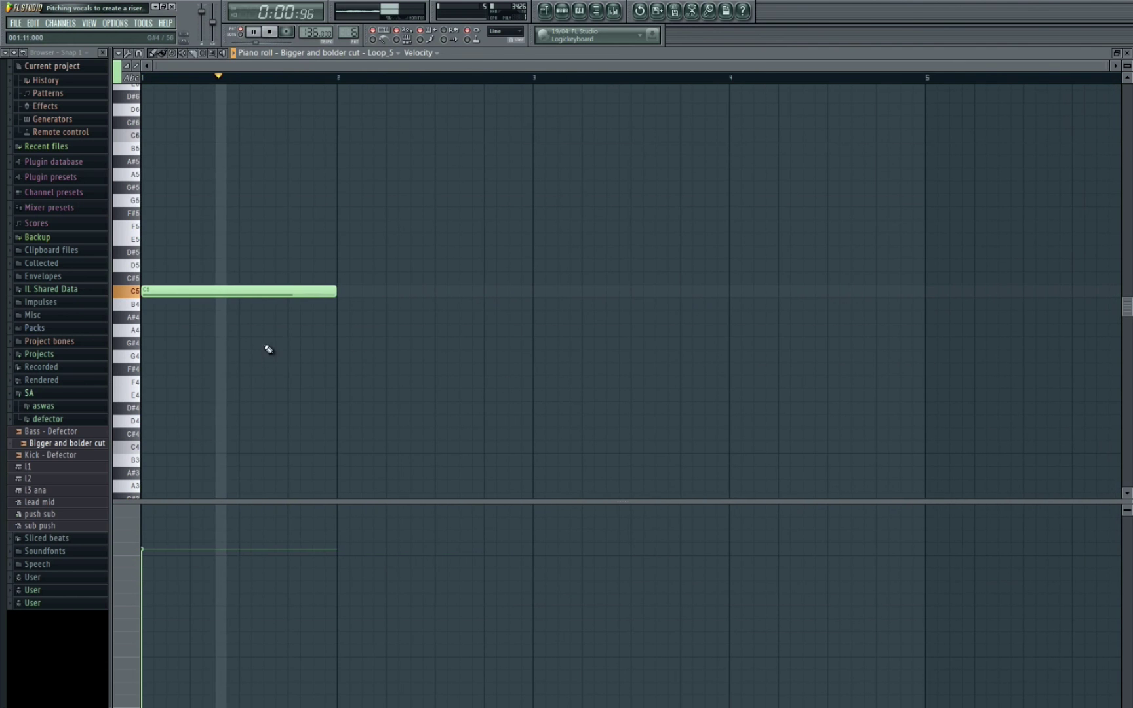
key(space)
- Lengthen the C5 note to four bars and play back the sustained loop
drag(335, 290, 924, 284)
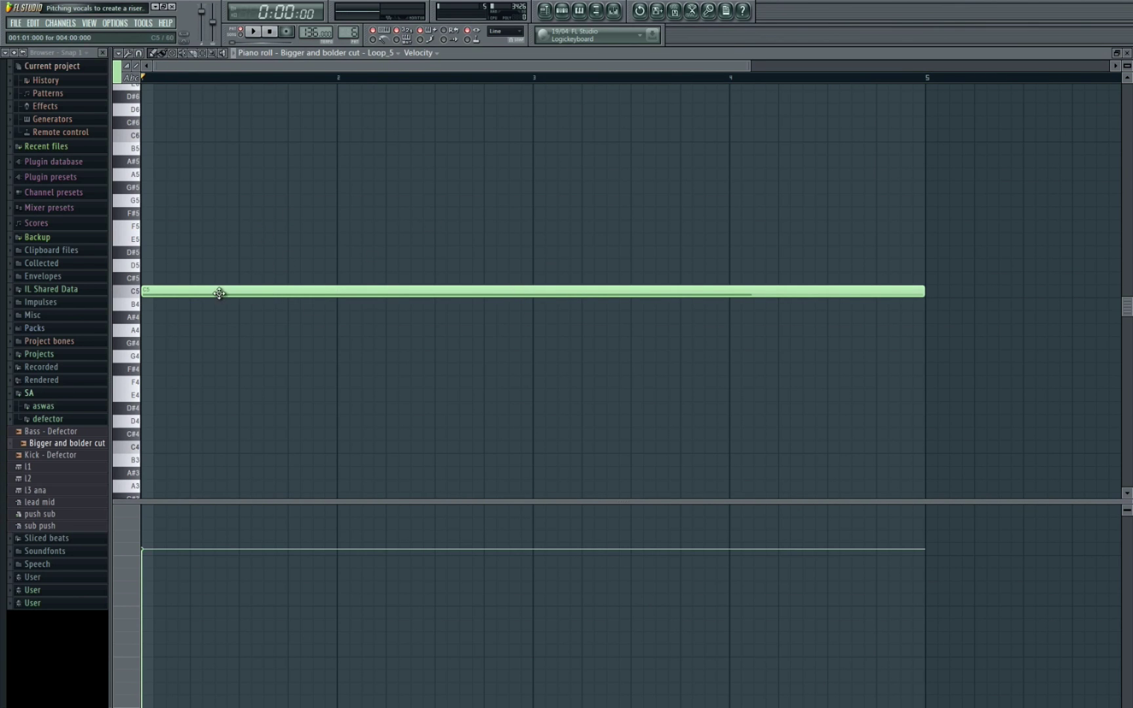
key(space)
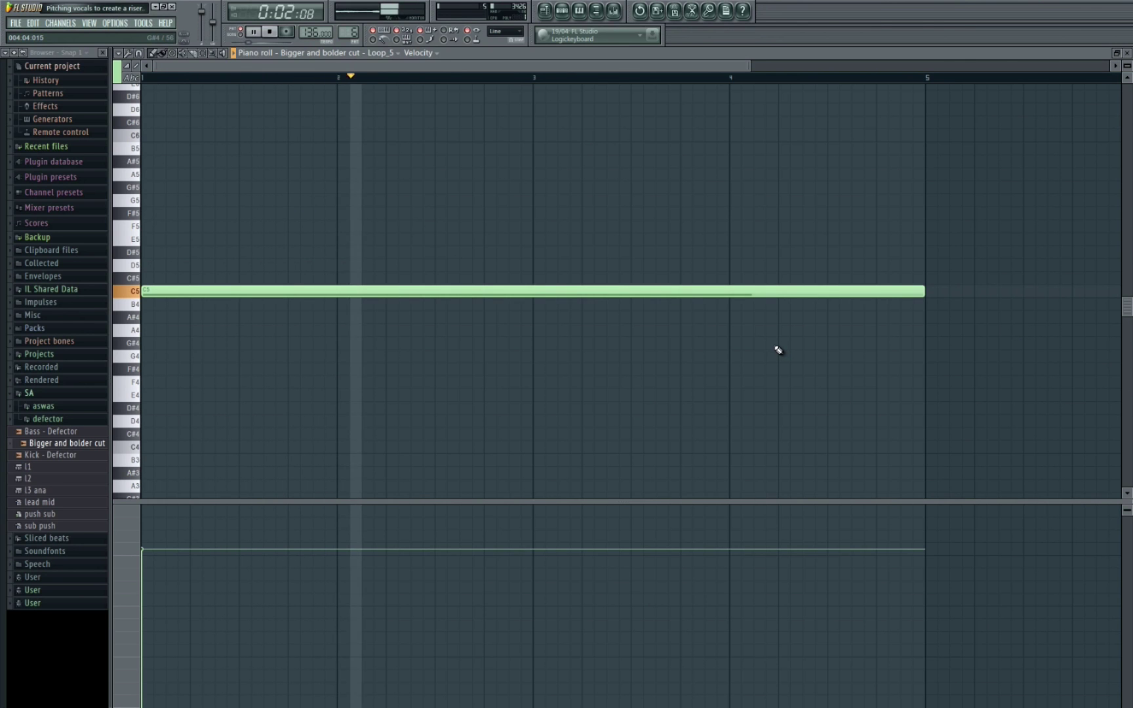
key(space)
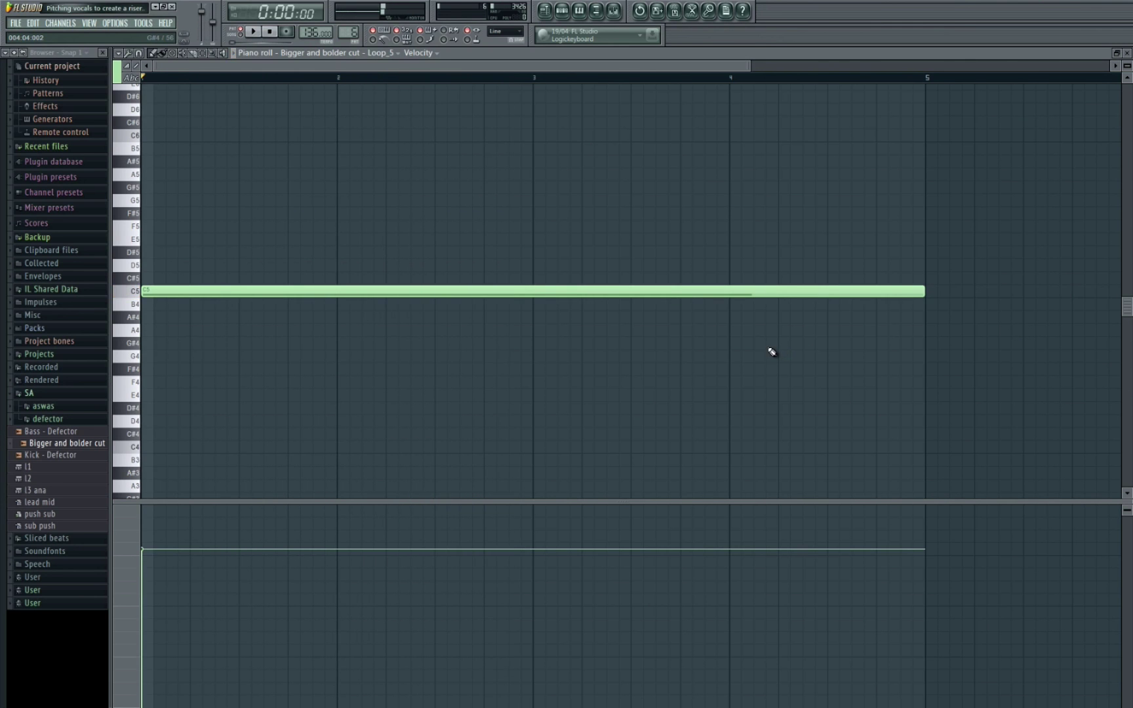
- Turn off Use loop points for the Loop_5 sample and play the four-bar note for comparison
key(Escape)
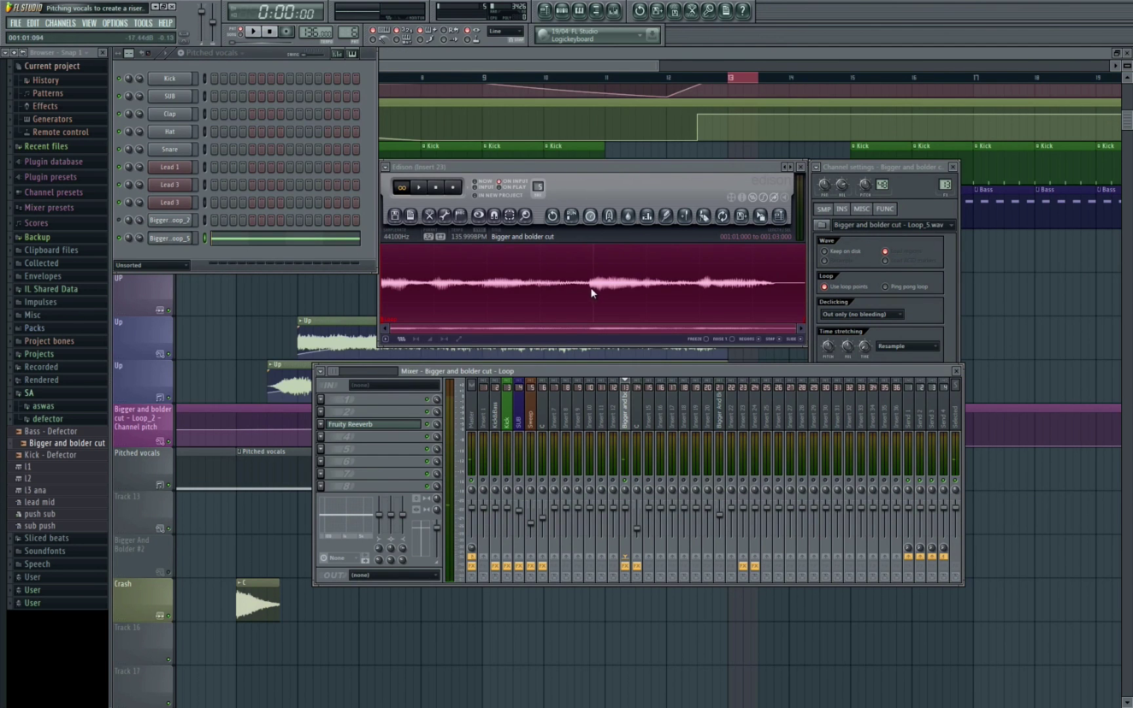
click(862, 279)
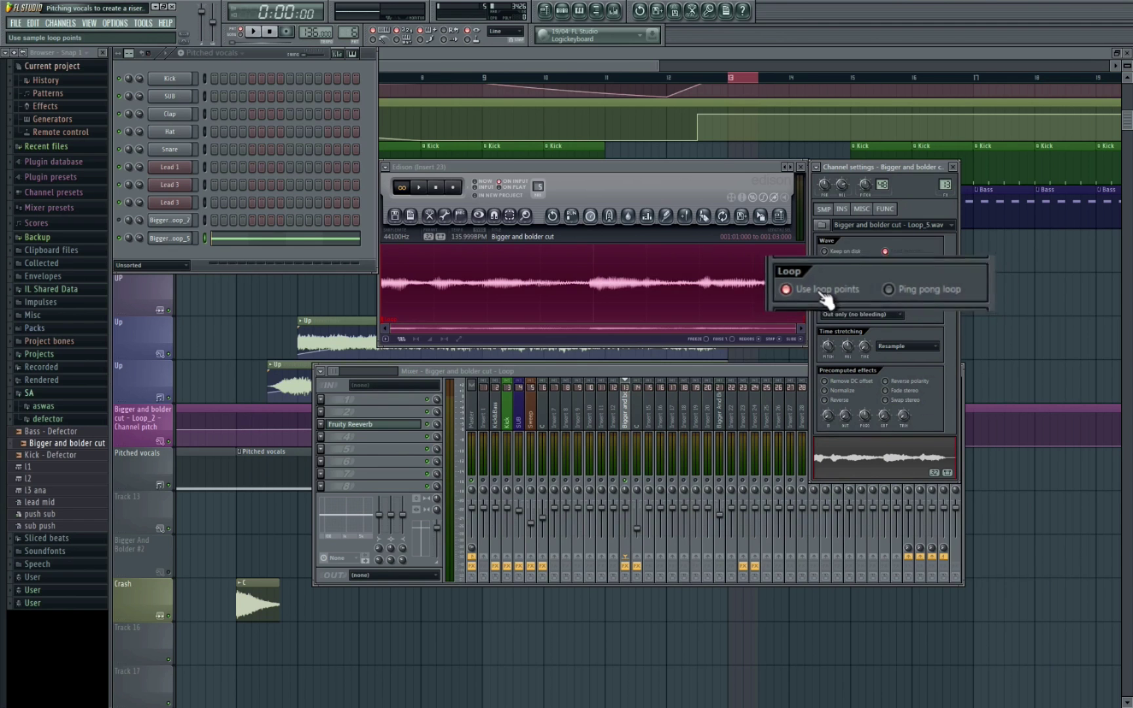
click(305, 238)
key(space)
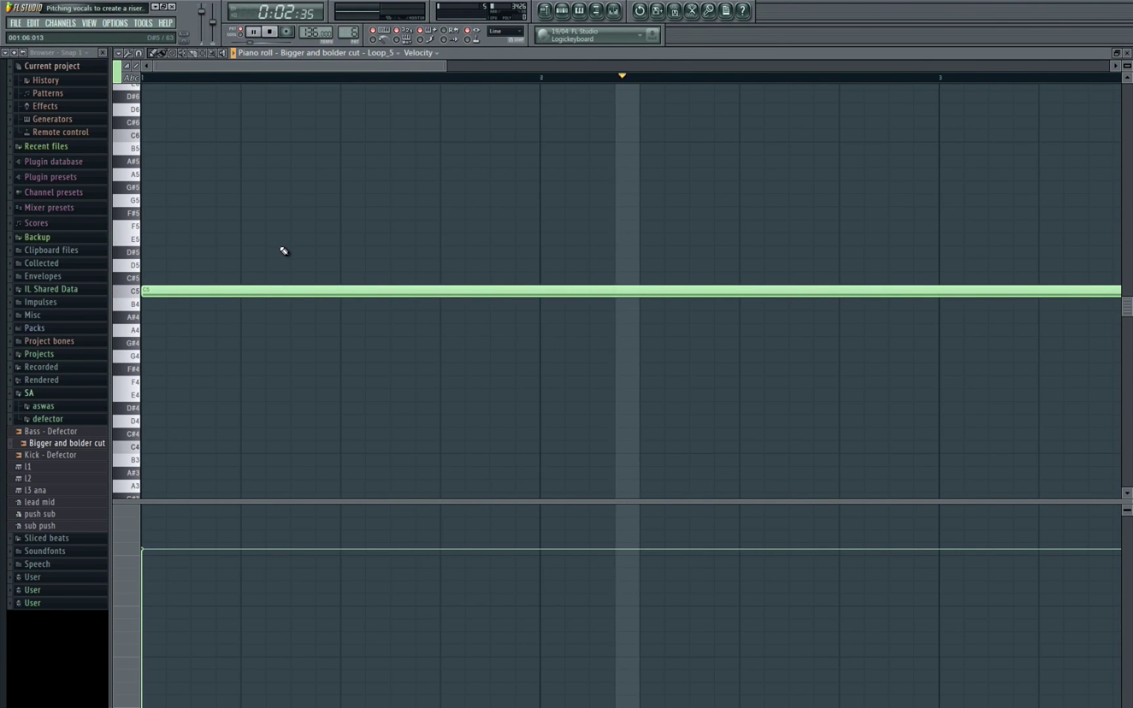
key(space)
scroll(282, 251, down, 2)
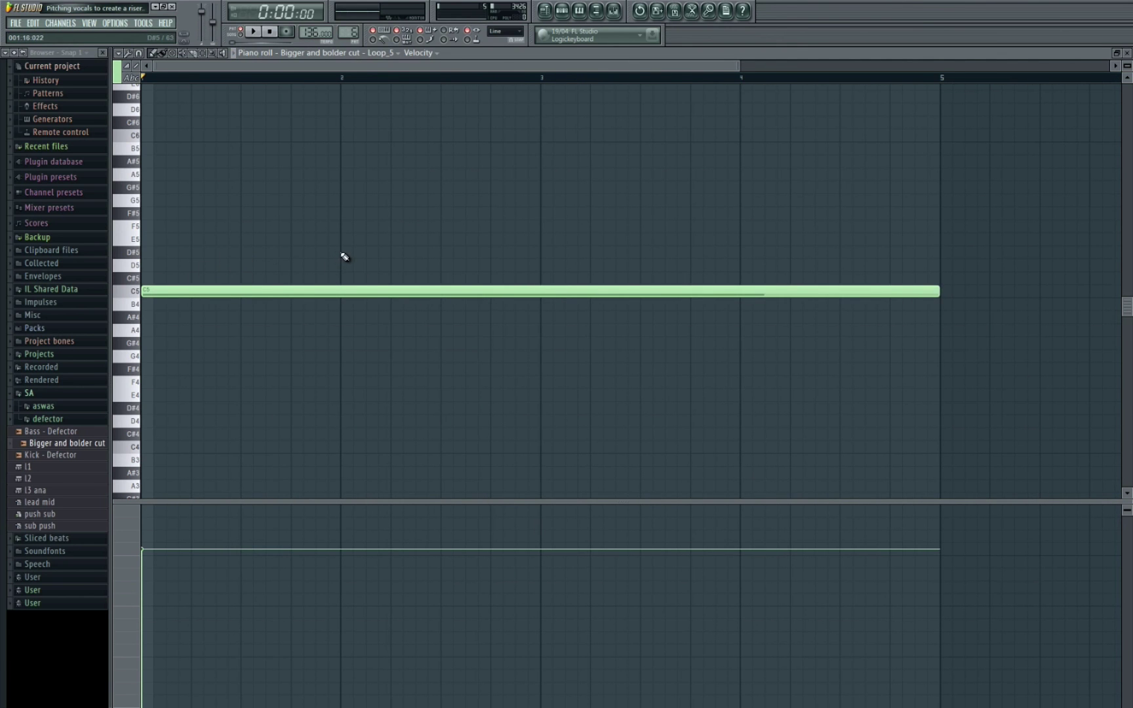
- Turn Use loop points back on for the Loop_5 sample and close the Edison window
key(F7)
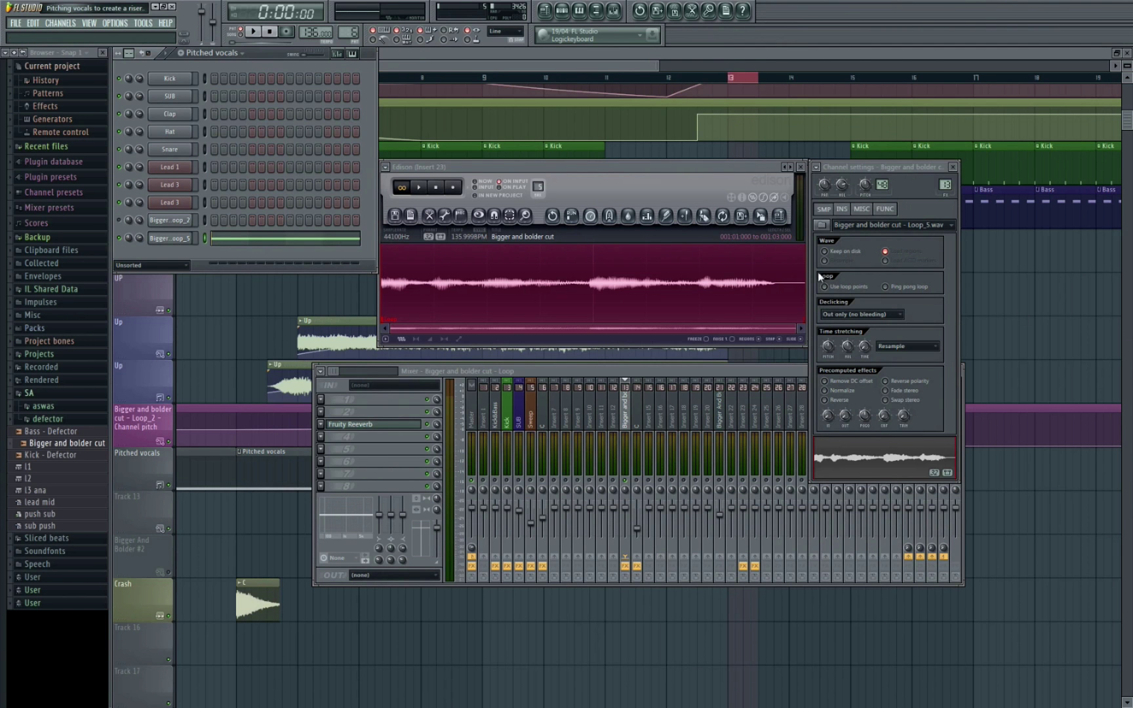
click(839, 289)
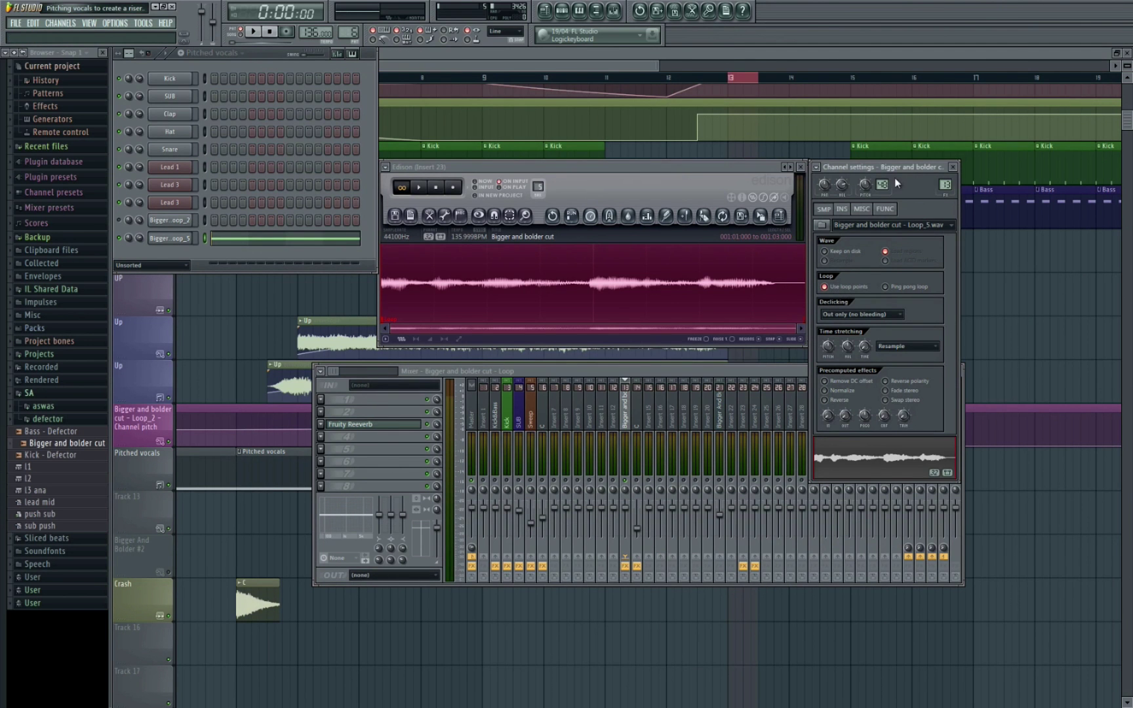
drag(904, 167, 596, 255)
click(800, 167)
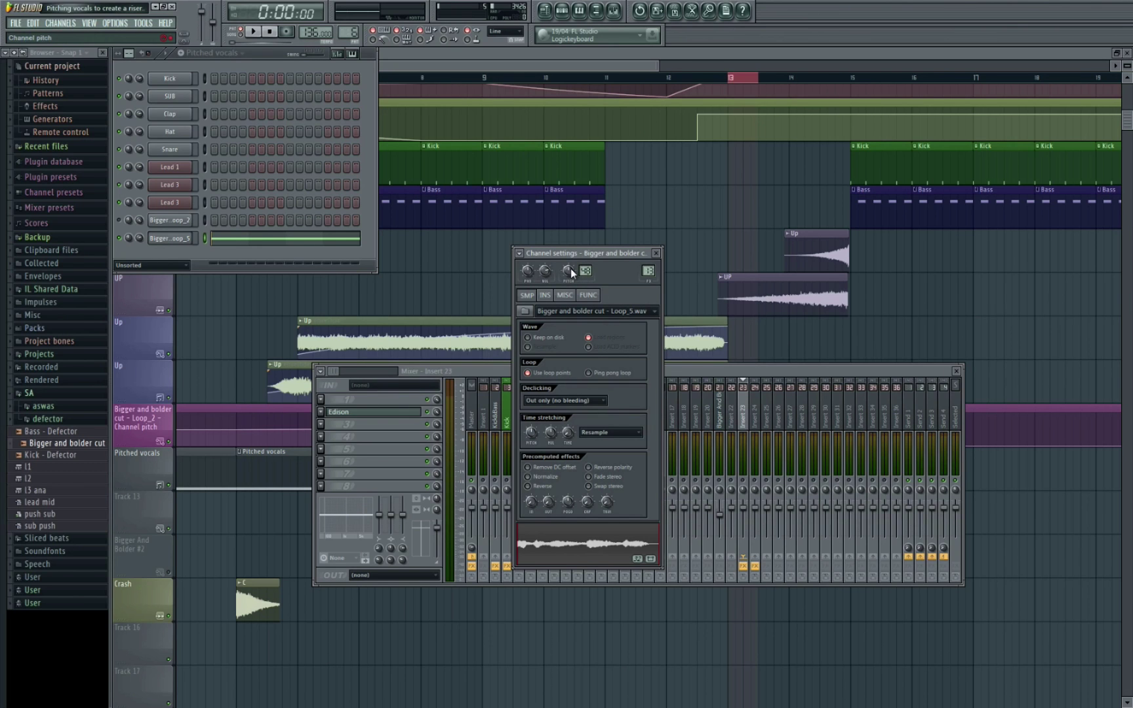
- Play the four-bar loop while varying the Loop_5 channel pitch to hear the pitching effect
key(space)
mouse_move(569, 272)
mouse_down()
mouse_move(589, 193)
mouse_move(589, 314)
mouse_move(584, 273)
mouse_up()
key(space)
- Select the Pitched vocals clips in the playlist and move them with their track one row down, below Track 12
key(F5)
ctrl+click(760, 78)
scroll(740, 77, down, 5)
ctrl+click(396, 453)
ctrl+click(232, 483)
drag(223, 473, 211, 512)
right_click(150, 458)
click(177, 474)
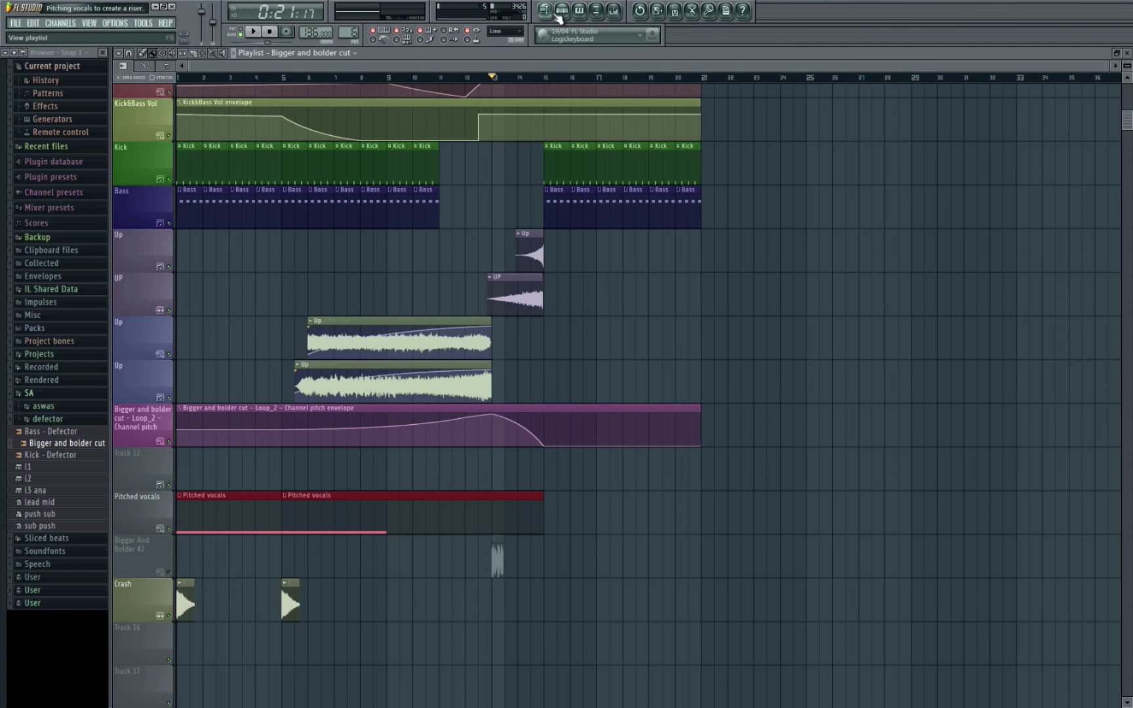
- Open the channel settings of the Loop_5 sampler over the playlist
click(546, 12)
click(545, 12)
click(558, 12)
click(169, 237)
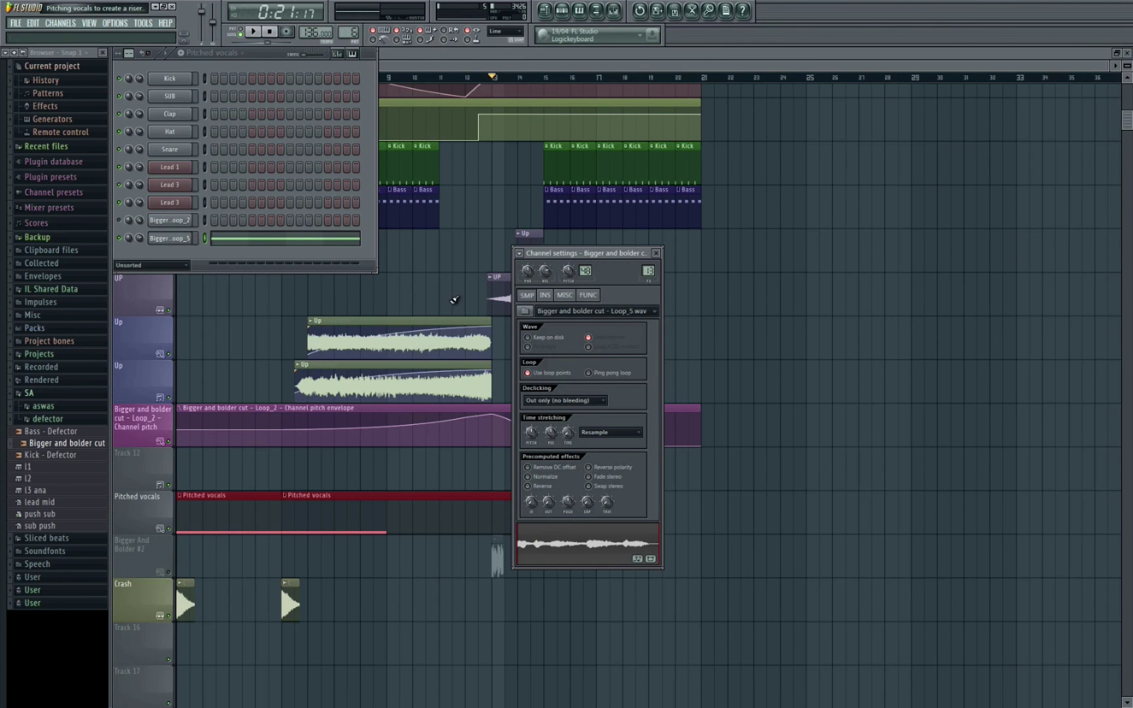
- Create an automation clip for the Loop_5 sampler's channel pitch on Track 12 of the playlist
right_click(568, 272)
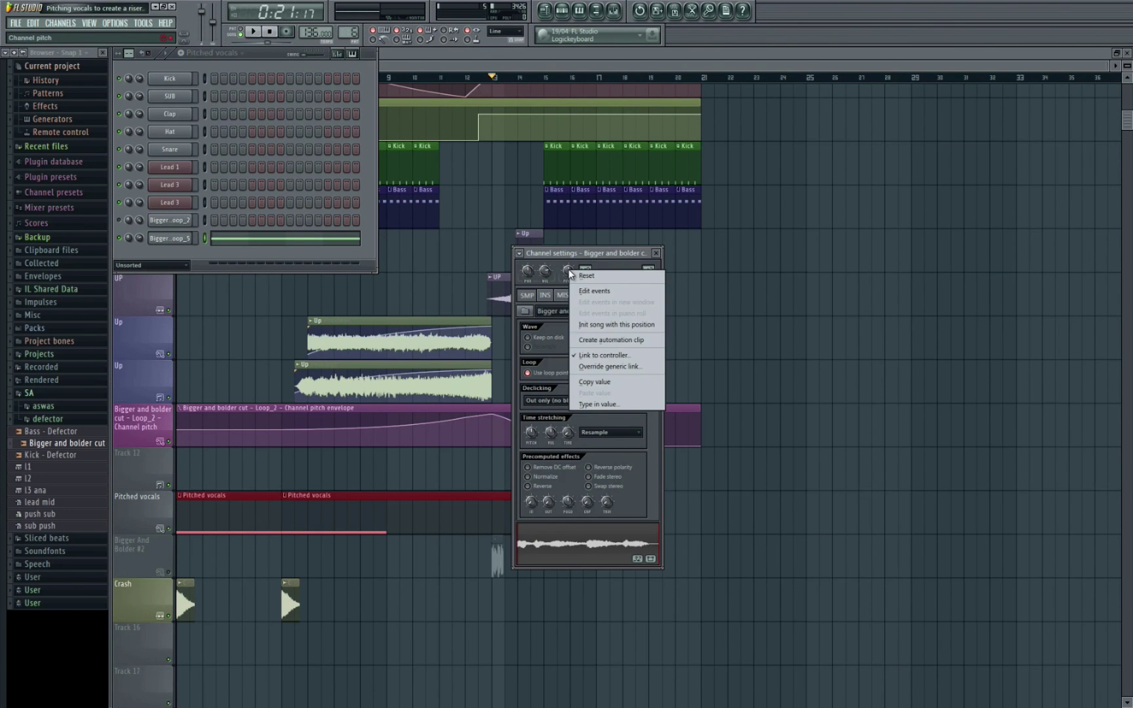
click(611, 339)
scroll(304, 450, up, 2)
scroll(293, 432, up, 5)
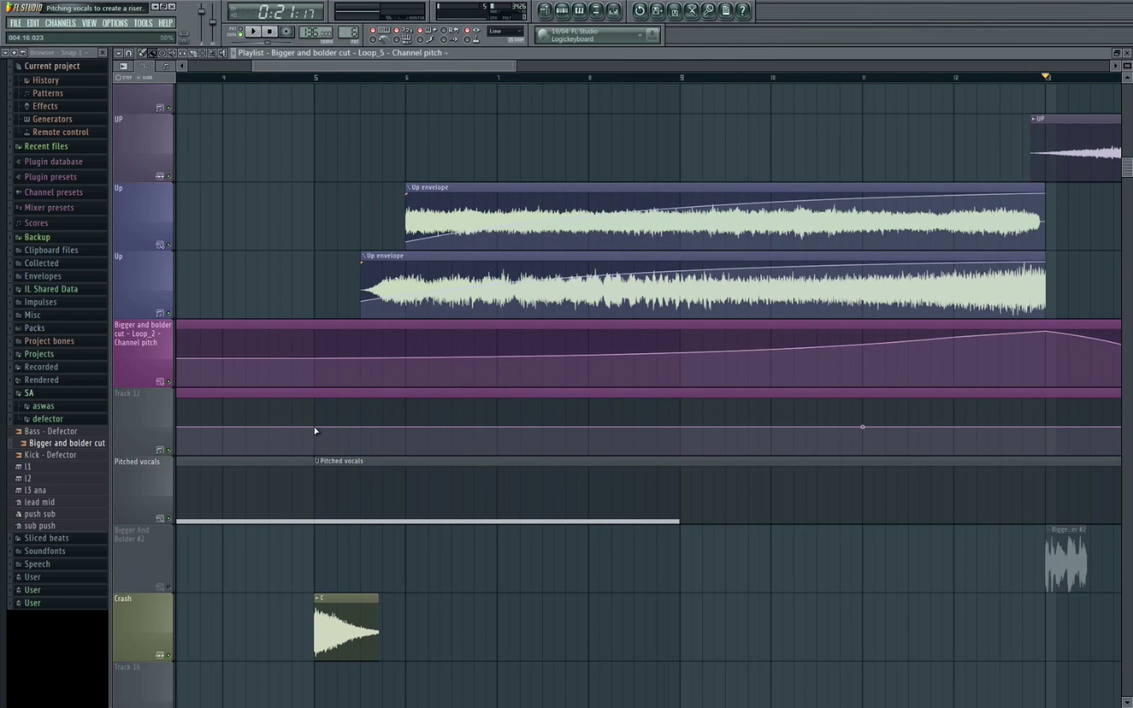
- Shape the Loop_5 pitch envelope to curve upward from bar 5 to bar 13 and fall by bar 15, and mute the Loop_2 pitch track
mouse_move(731, 397)
mouse_down()
mouse_move(720, 387)
mouse_move(731, 394)
mouse_up()
scroll(594, 316, down, 4)
drag(735, 409, 739, 426)
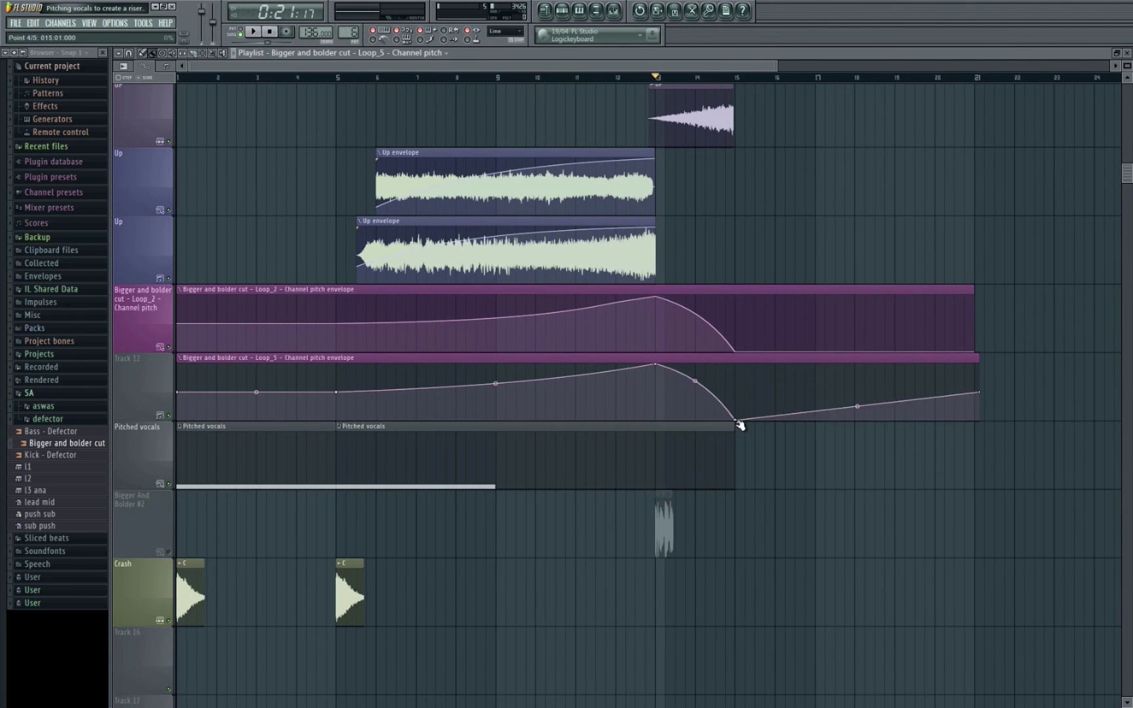
click(169, 347)
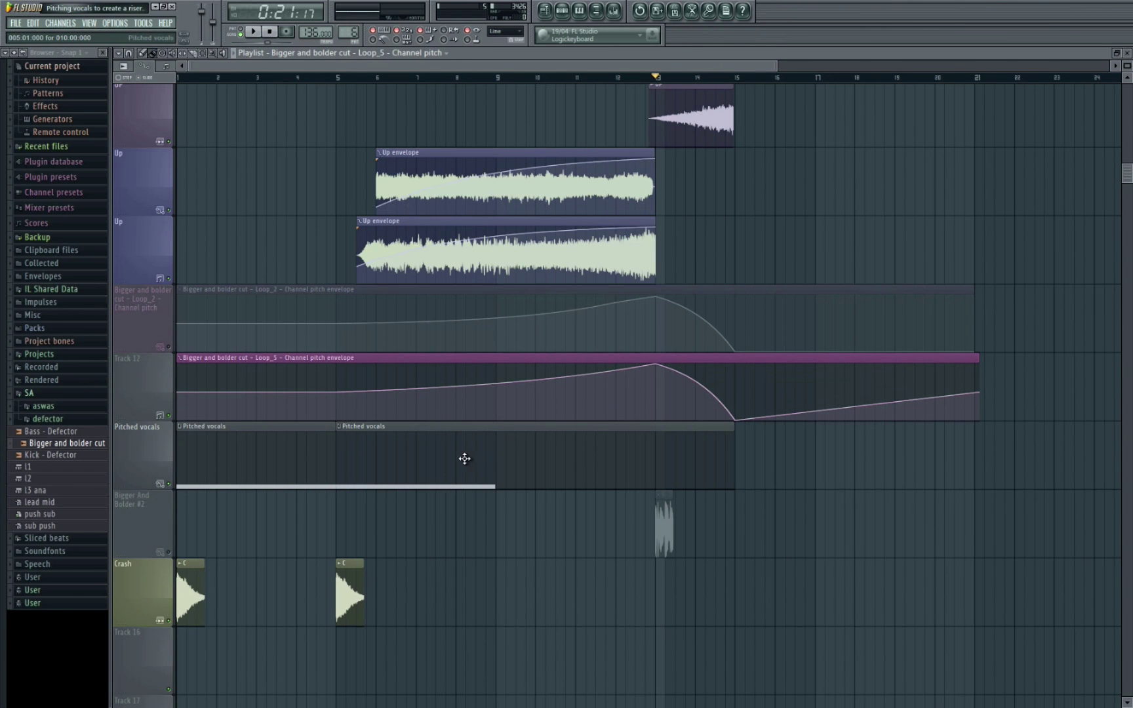
- Lengthen the C5 note in the Pitched vocals pattern to 12 bars so that it fills the clip up to bar 15
mouse_move(465, 458)
mouse_down()
mouse_move(642, 463)
mouse_move(473, 455)
mouse_up()
double_click(472, 454)
scroll(480, 396, down, 3)
drag(567, 301, 975, 293)
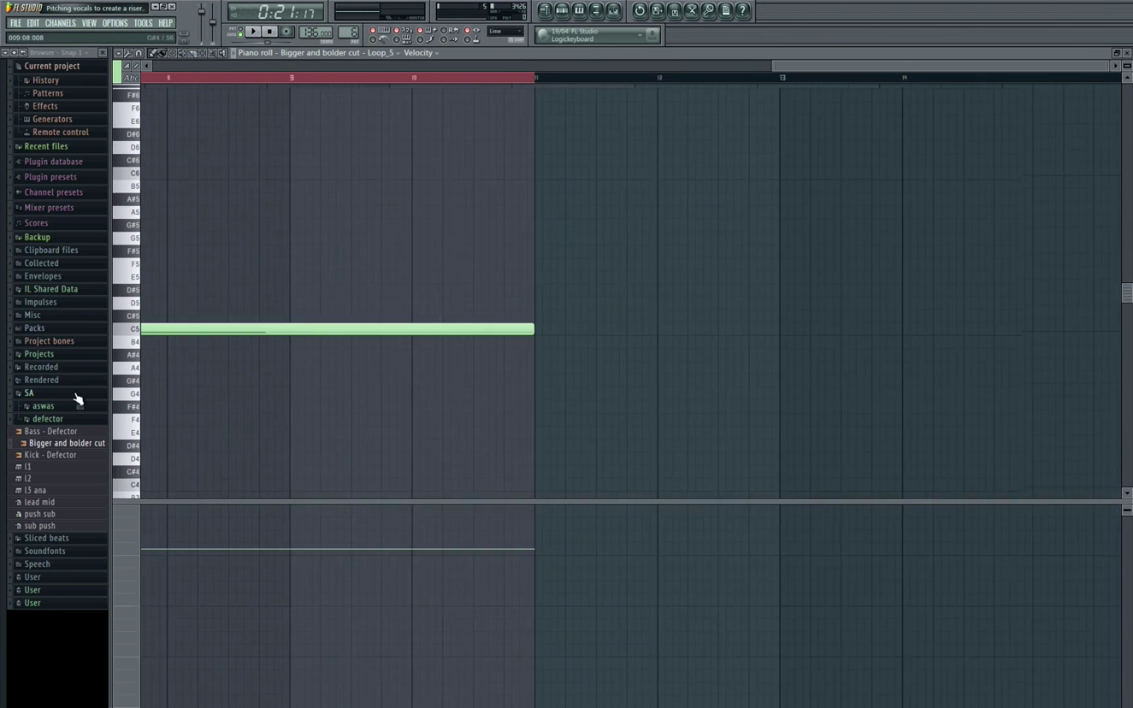
drag(255, 337, 495, 338)
key(Escape)
key(Escape)
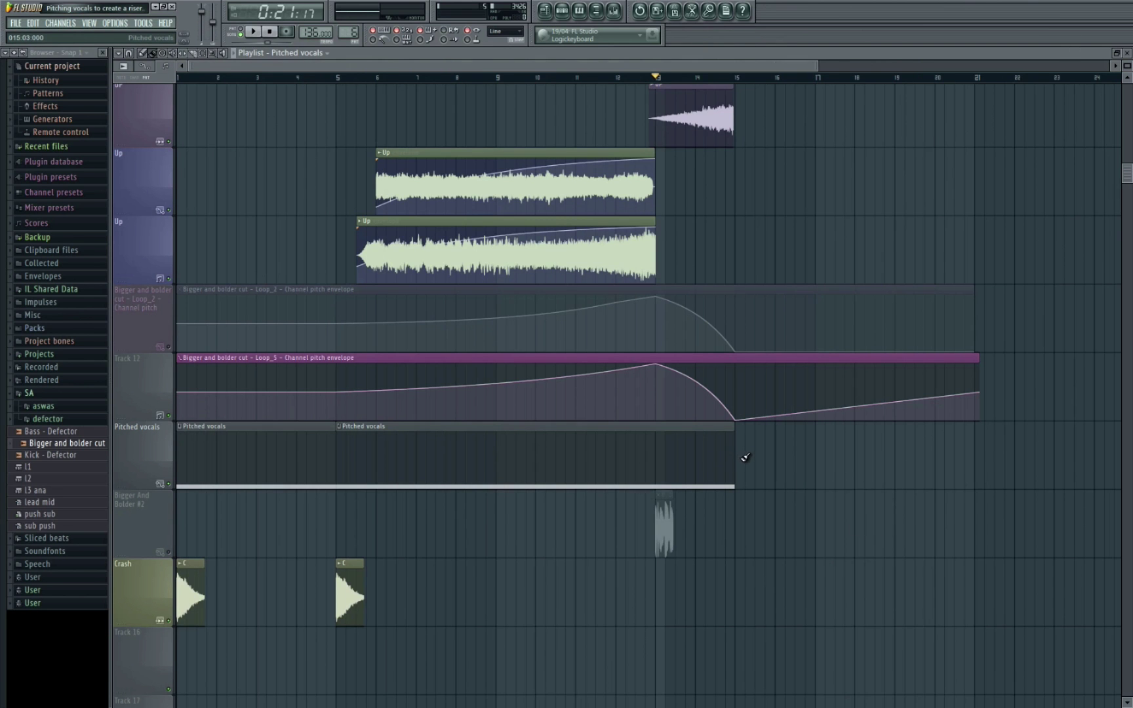
- Select bars 5 to 13 in the playlist and play them to hear the pitched vocal riser
scroll(743, 458, down, 2)
scroll(340, 76, up, 3)
drag(325, 80, 694, 78)
key(space)
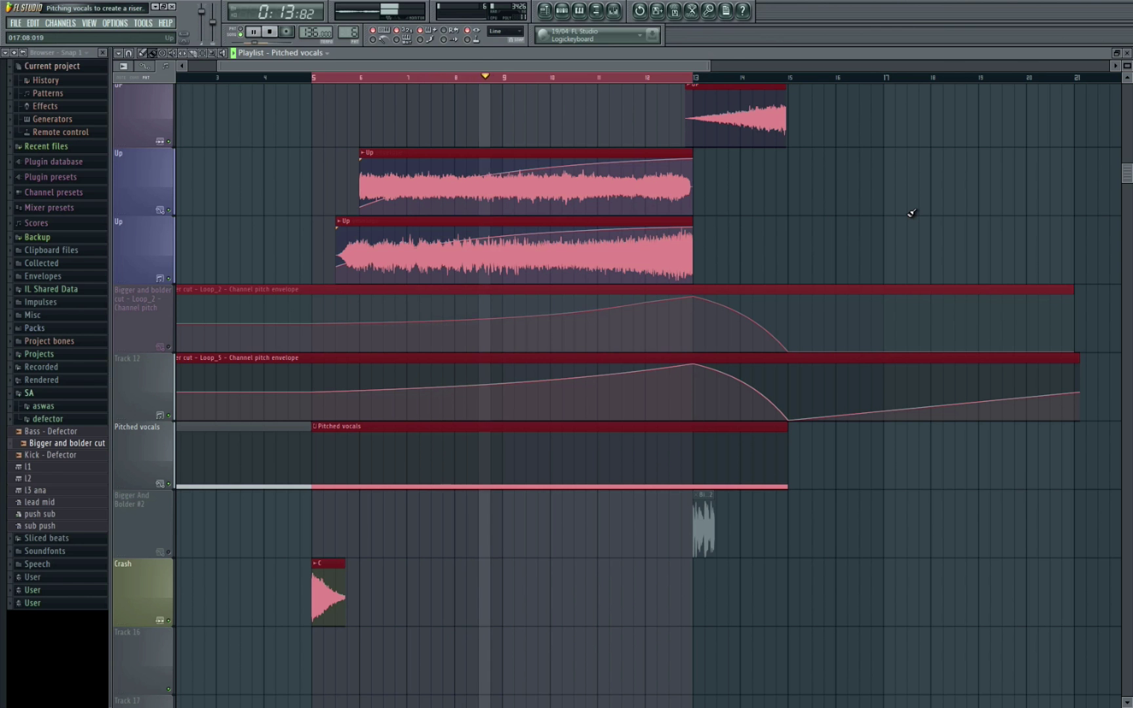
drag(829, 232, 908, 218)
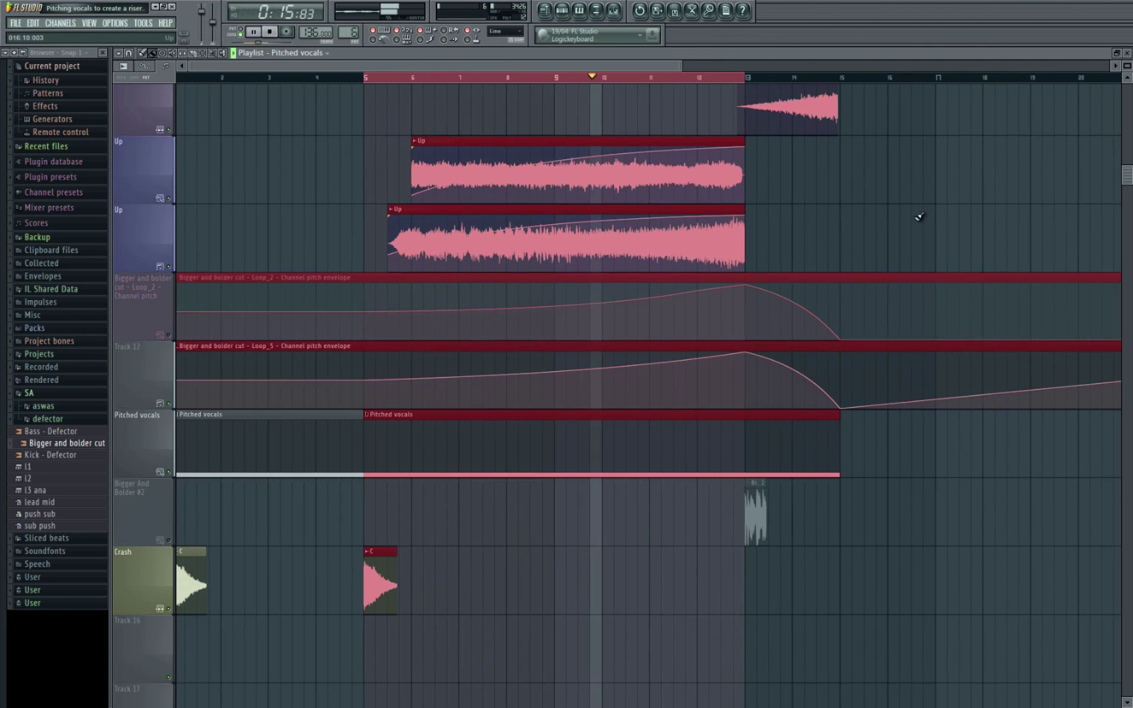
- Try adding dips and peaks to the Loop_5 pitch curve between bars 11 and 13, with the final peak moved slightly past bar 13
right_click(652, 356)
right_click(701, 389)
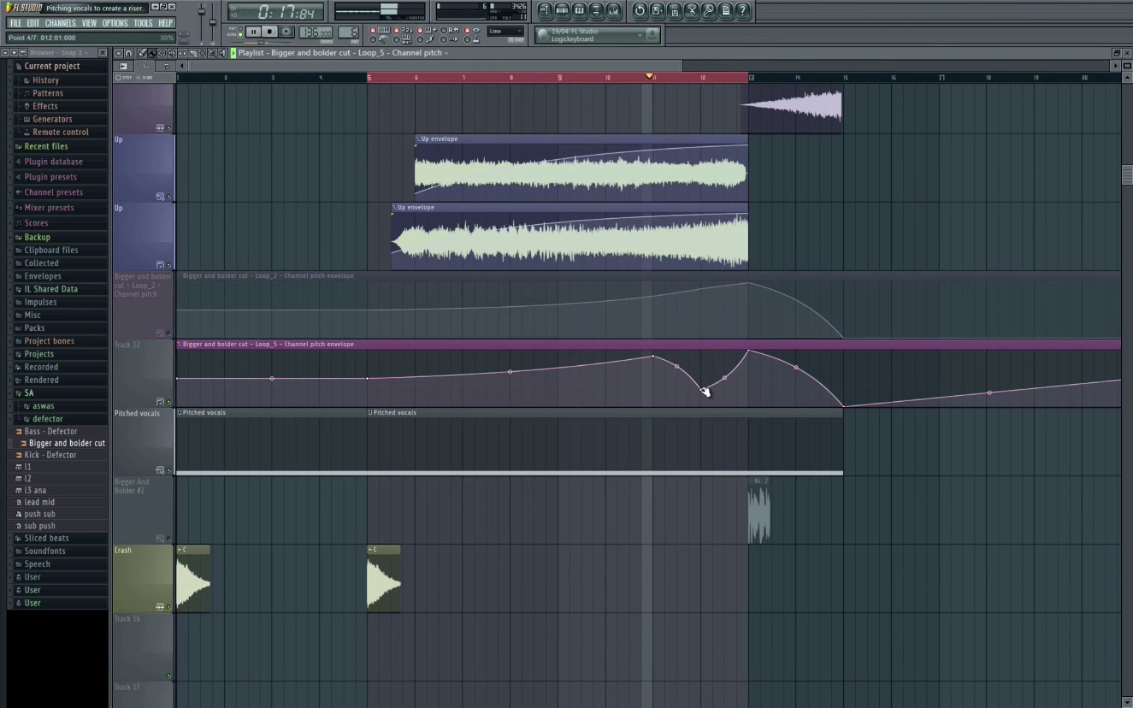
right_click(725, 367)
right_click(737, 392)
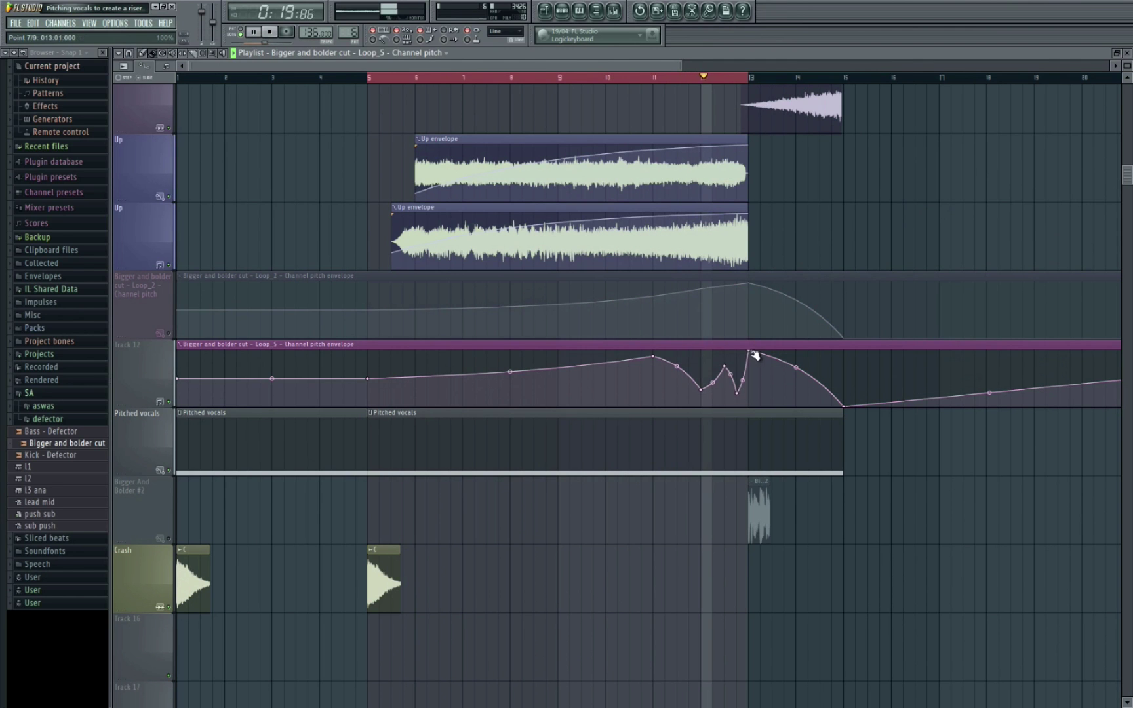
drag(755, 352, 767, 354)
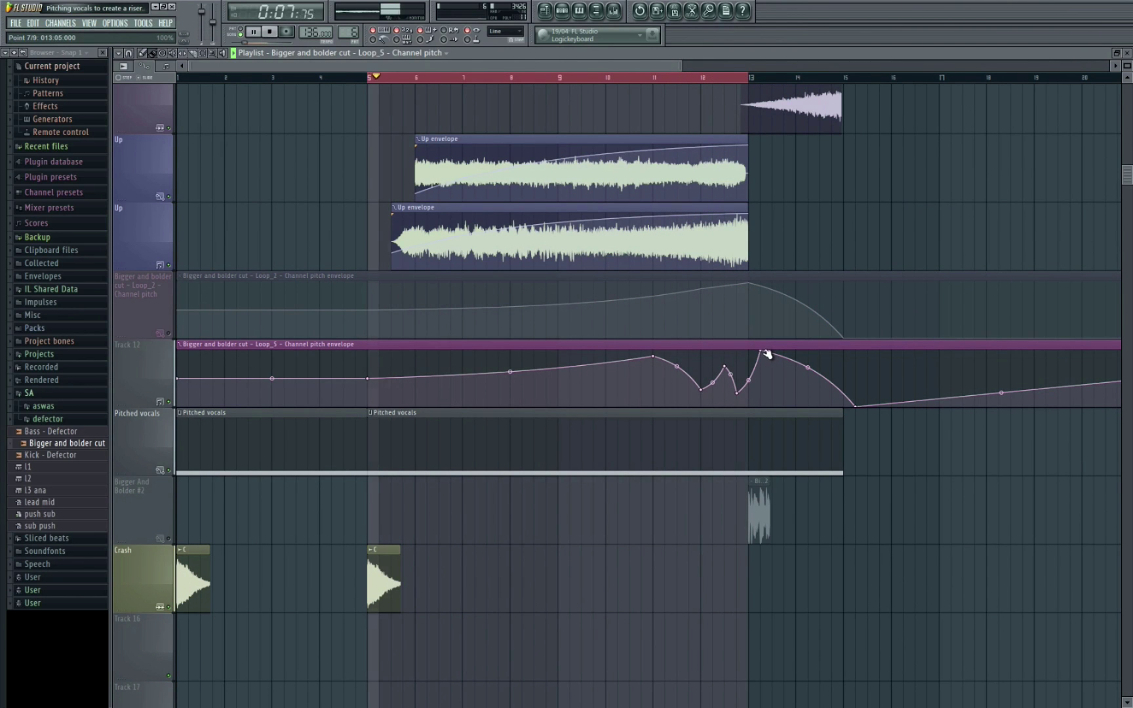
key(space)
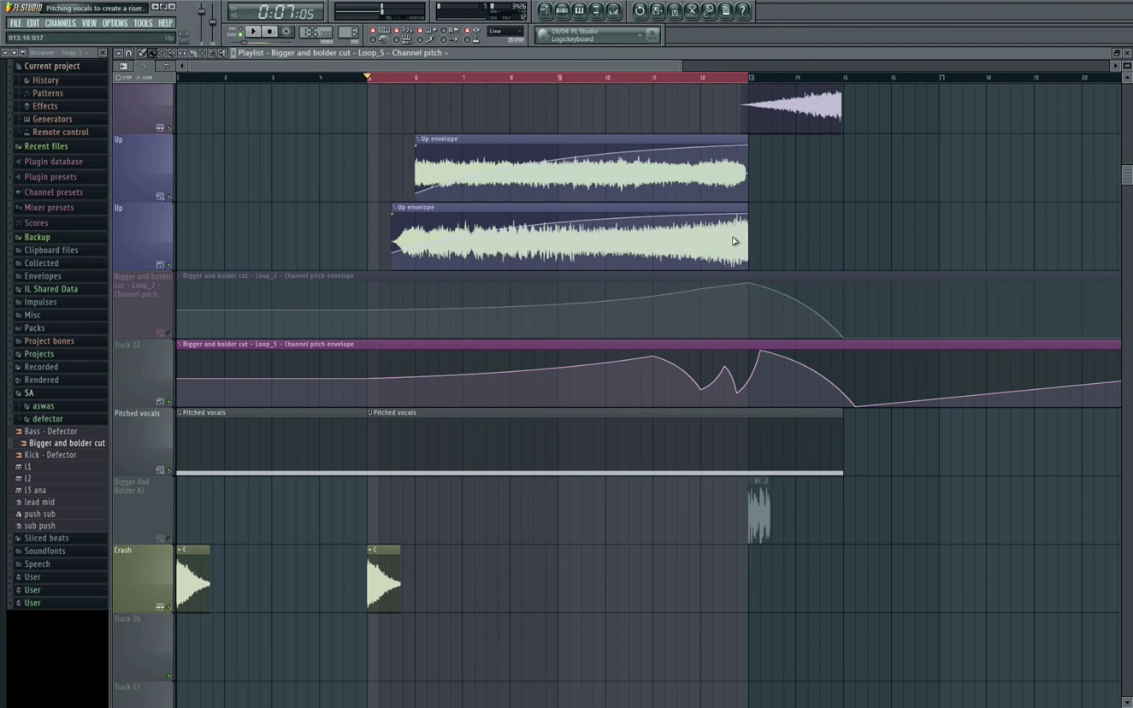
- Try adding a peak, a dip and another peak to the Loop_5 pitch curve between about bars 7 and 8
scroll(607, 262, down, 1)
key(Page_Down)
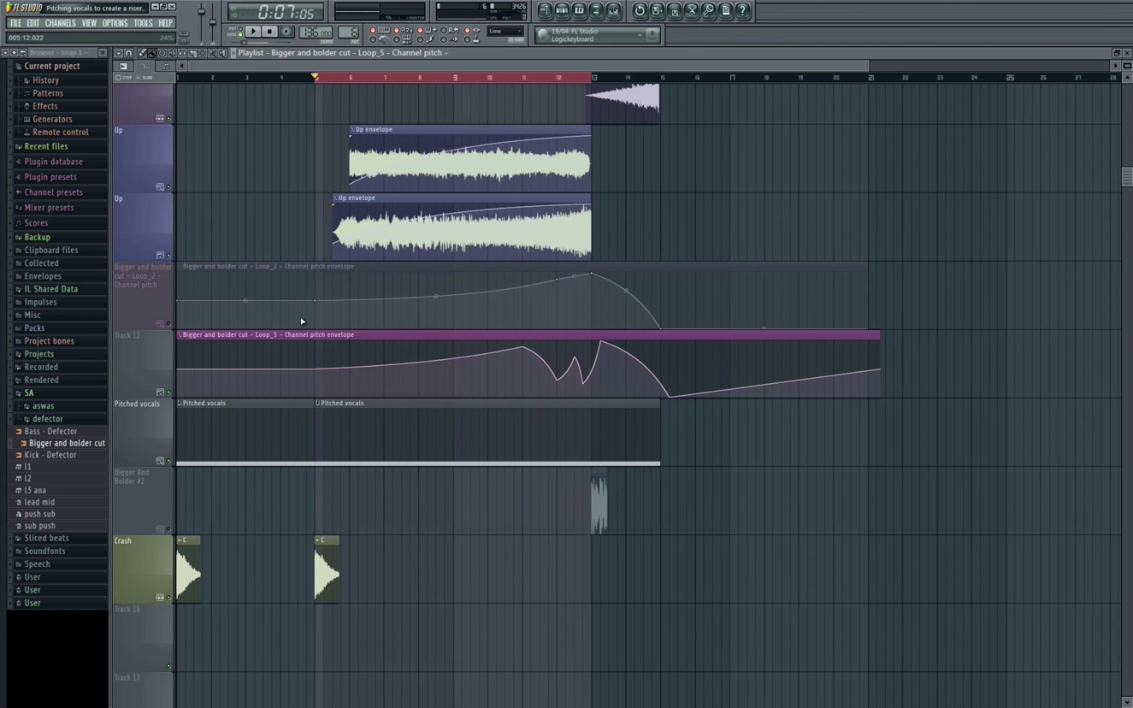
scroll(128, 323, up, 2)
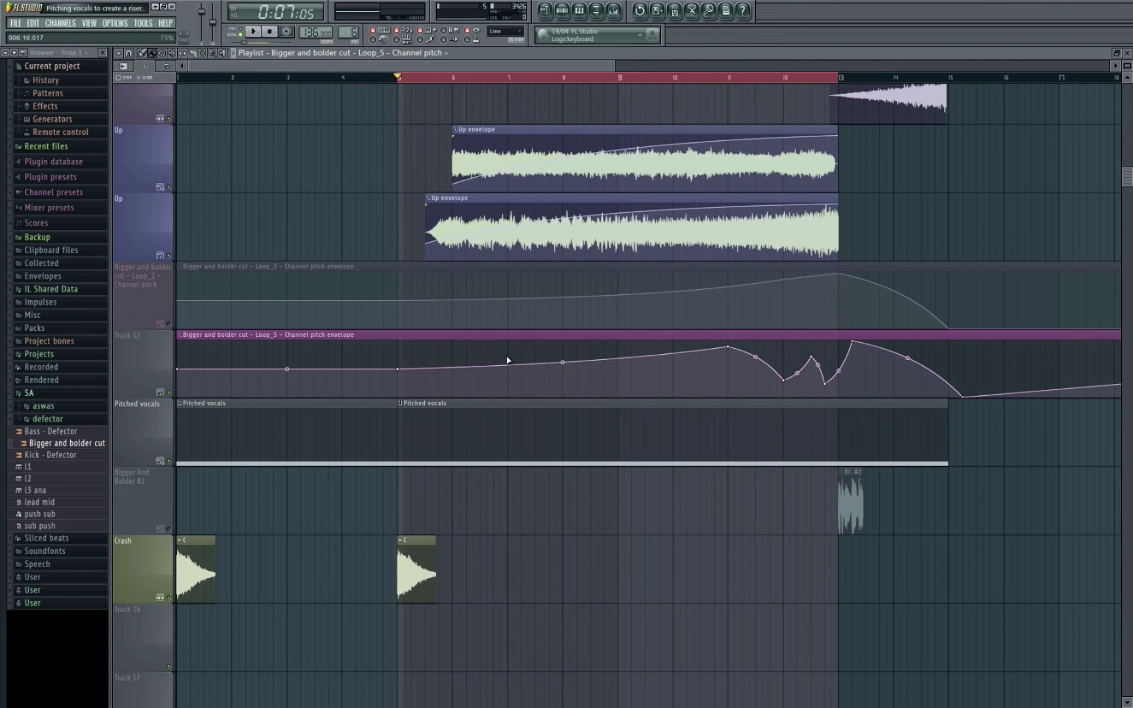
right_click(508, 355)
right_click(535, 382)
right_click(569, 358)
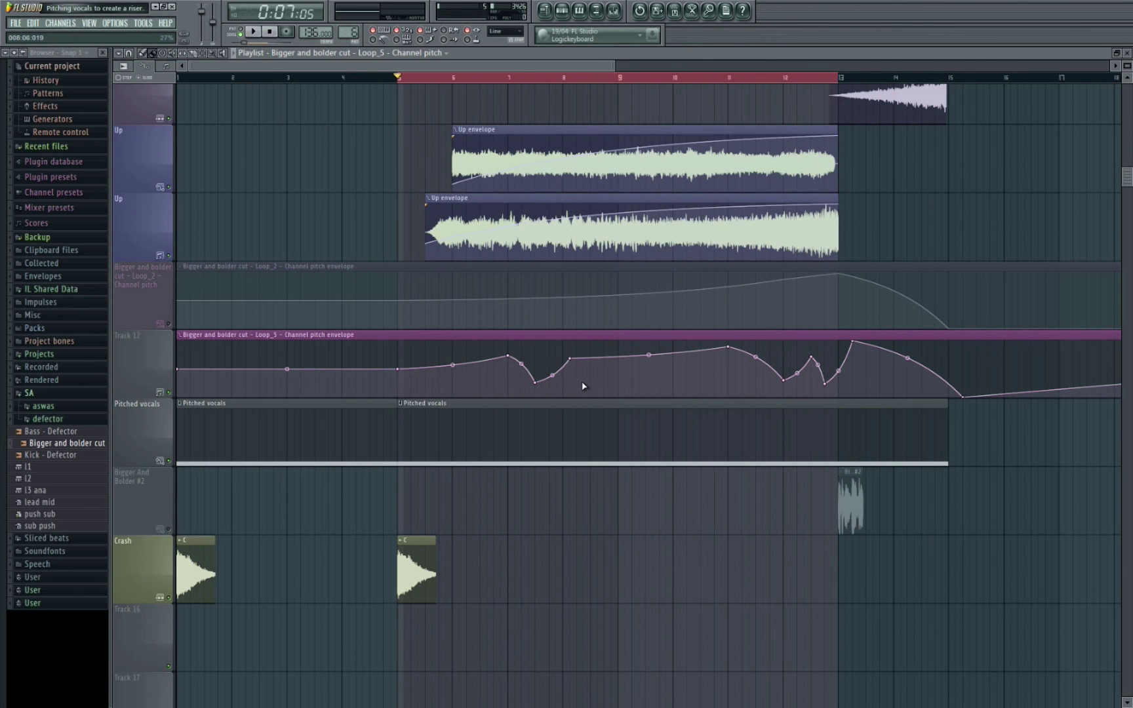
- Undo the added and moved automation points to restore the smooth Loop_5 pitch curve
scroll(569, 384, up, 1)
scroll(569, 382, down, 3)
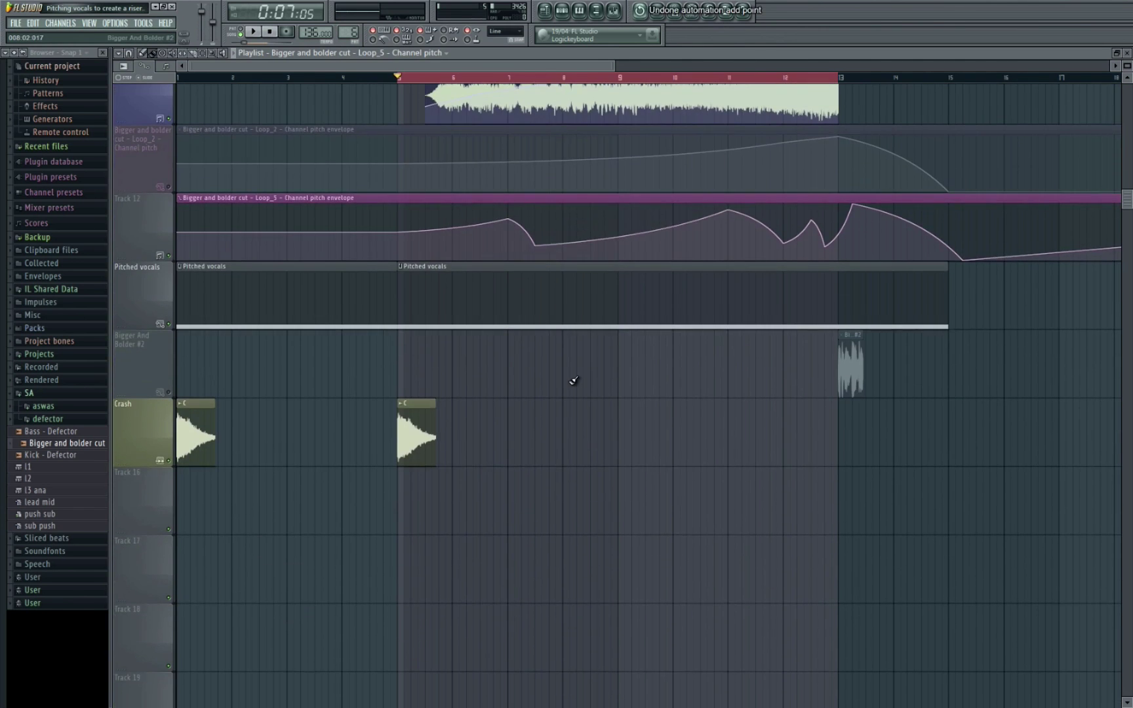
key(ctrl+alt+z)
key(ctrl+alt+z)
key(ctrl+alt+z)
key(ctrl+alt+z)
key(ctrl+alt+z)
key(ctrl+alt+z)
key(ctrl+alt+z)
key(ctrl+alt+z)
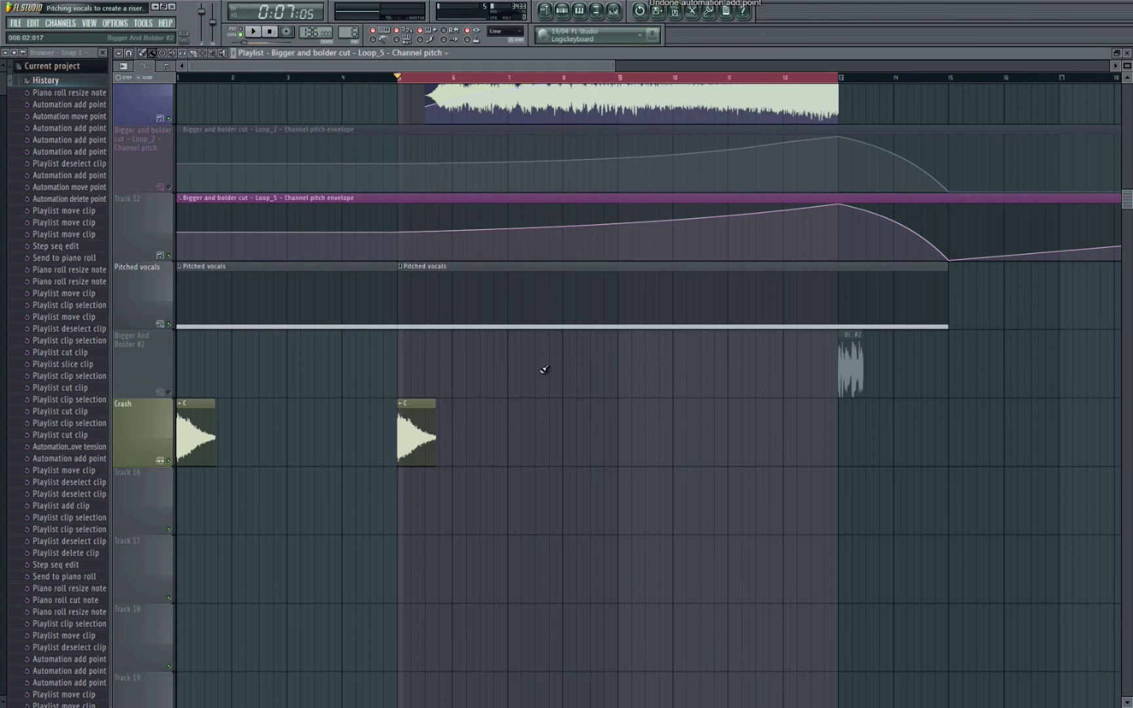
- Shorten the C5 note in the Pitched vocals pattern to one bar
double_click(344, 305)
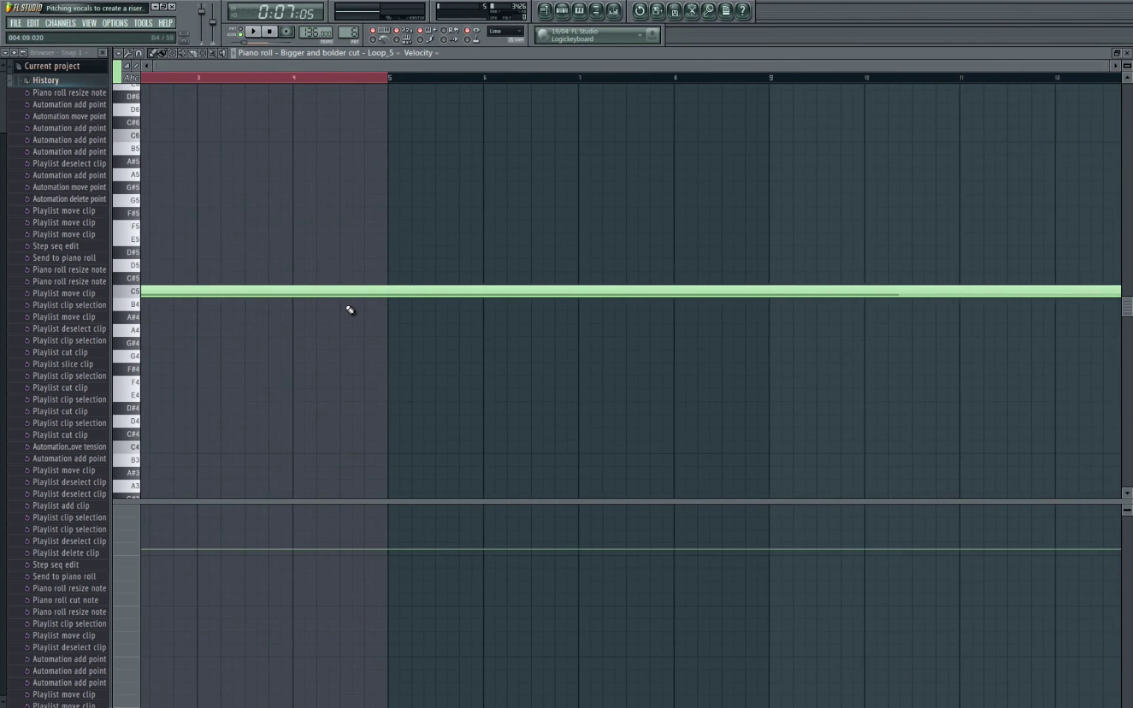
key(F7)
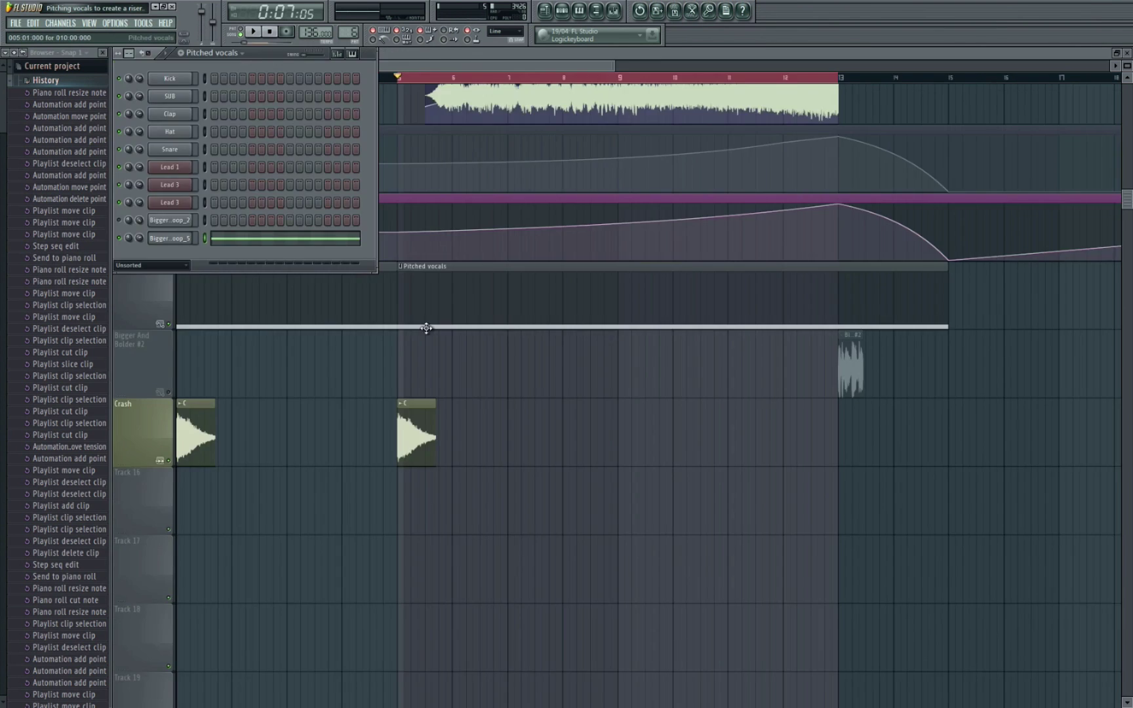
click(270, 238)
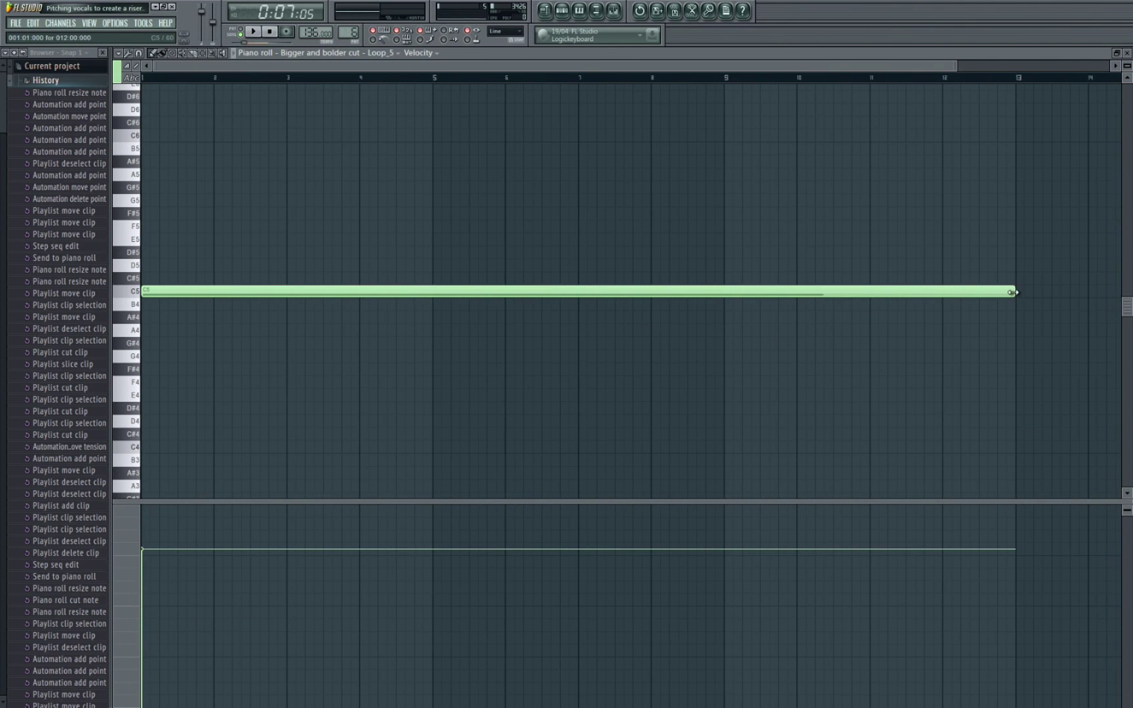
drag(1015, 292, 228, 319)
key(F5)
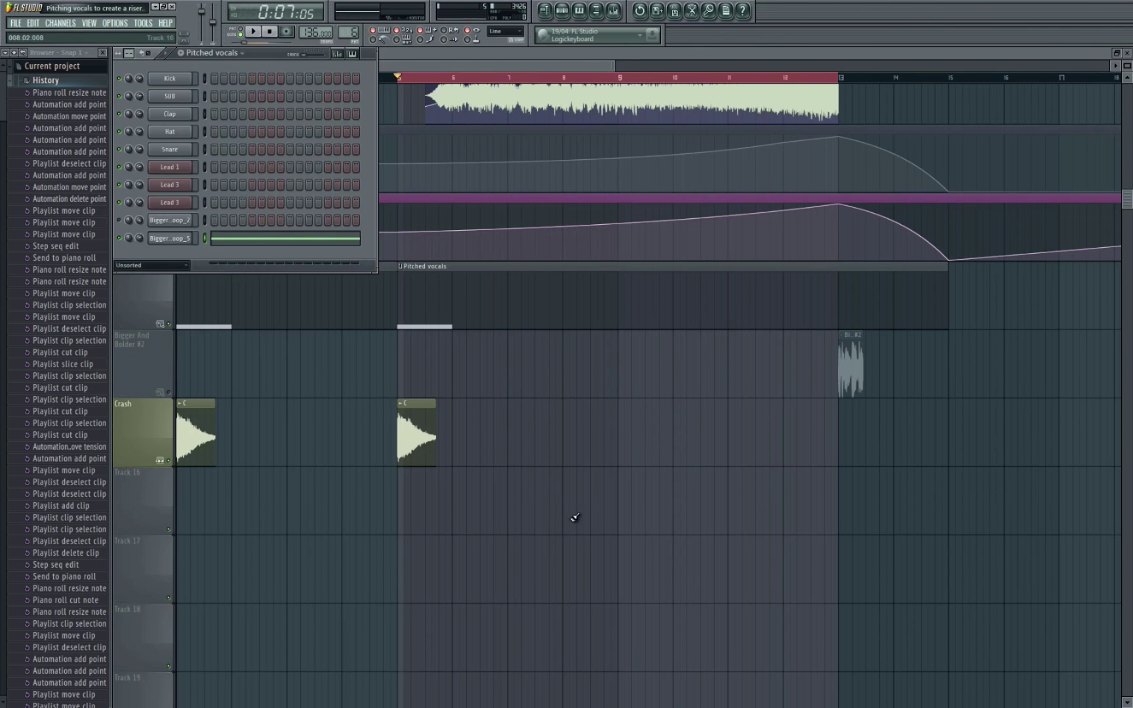
- Trim the Pitched vocals clip at bar 5 to one bar, repeat it up to bar 13, and play the retriggered version
mouse_move(954, 298)
mouse_down()
mouse_move(447, 344)
mouse_move(463, 309)
mouse_move(826, 297)
mouse_up()
scroll(475, 324, up, 4)
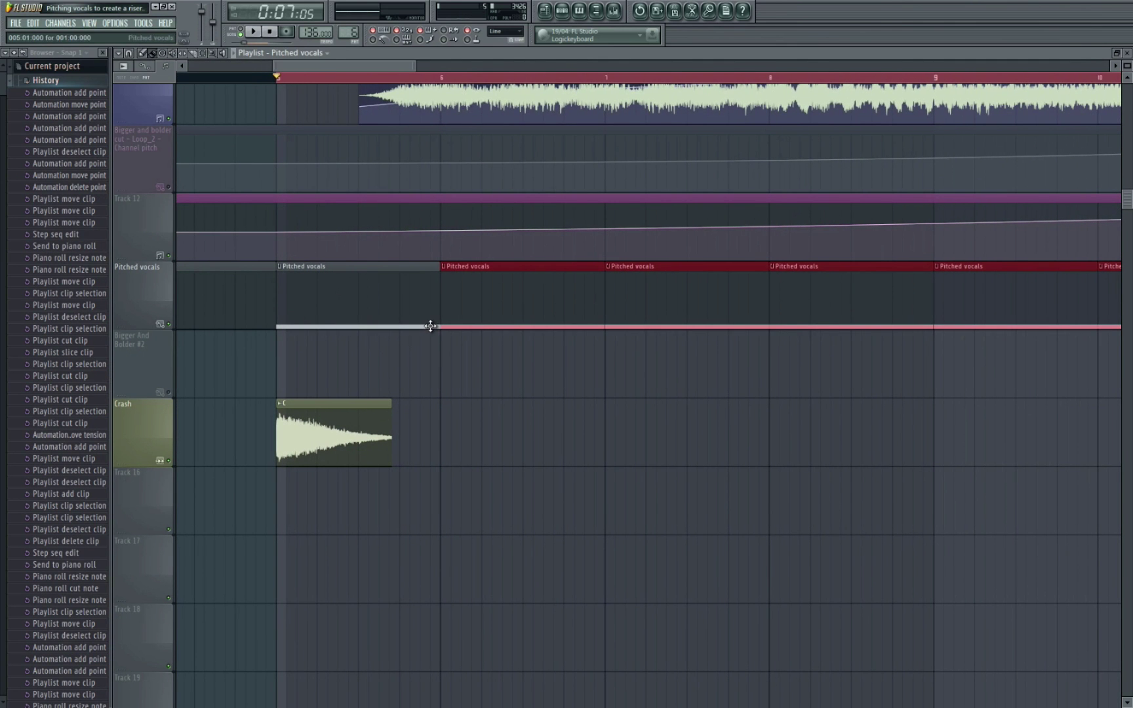
scroll(489, 291, down, 2)
scroll(435, 278, down, 2)
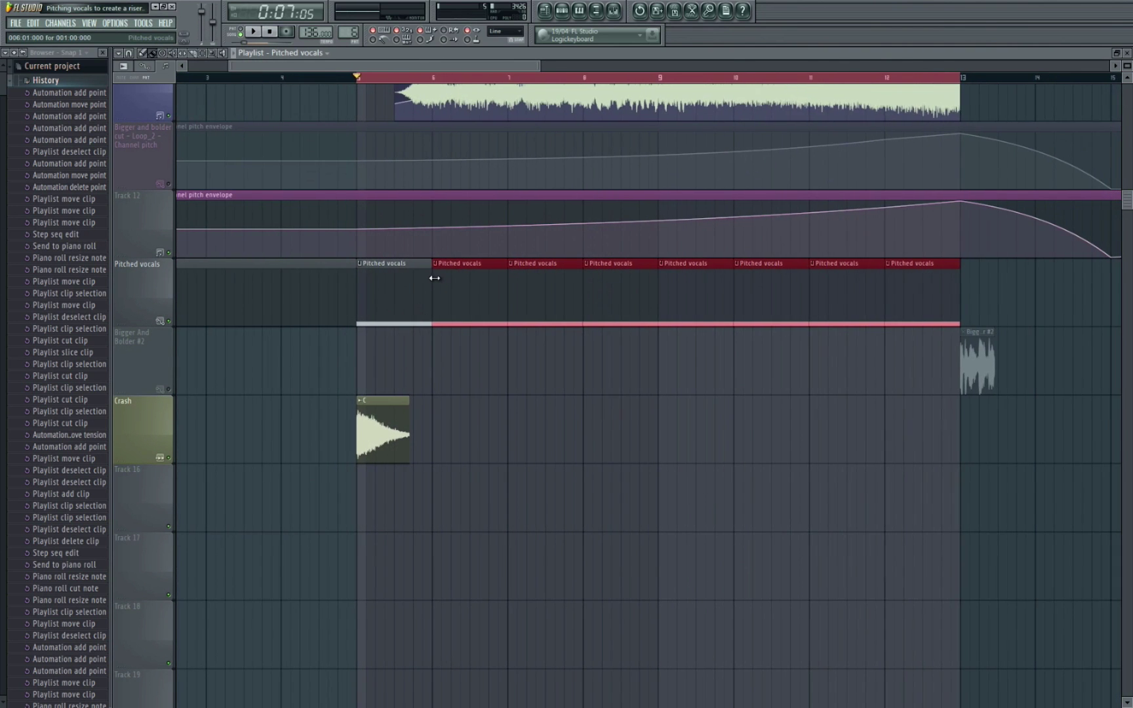
key(space)
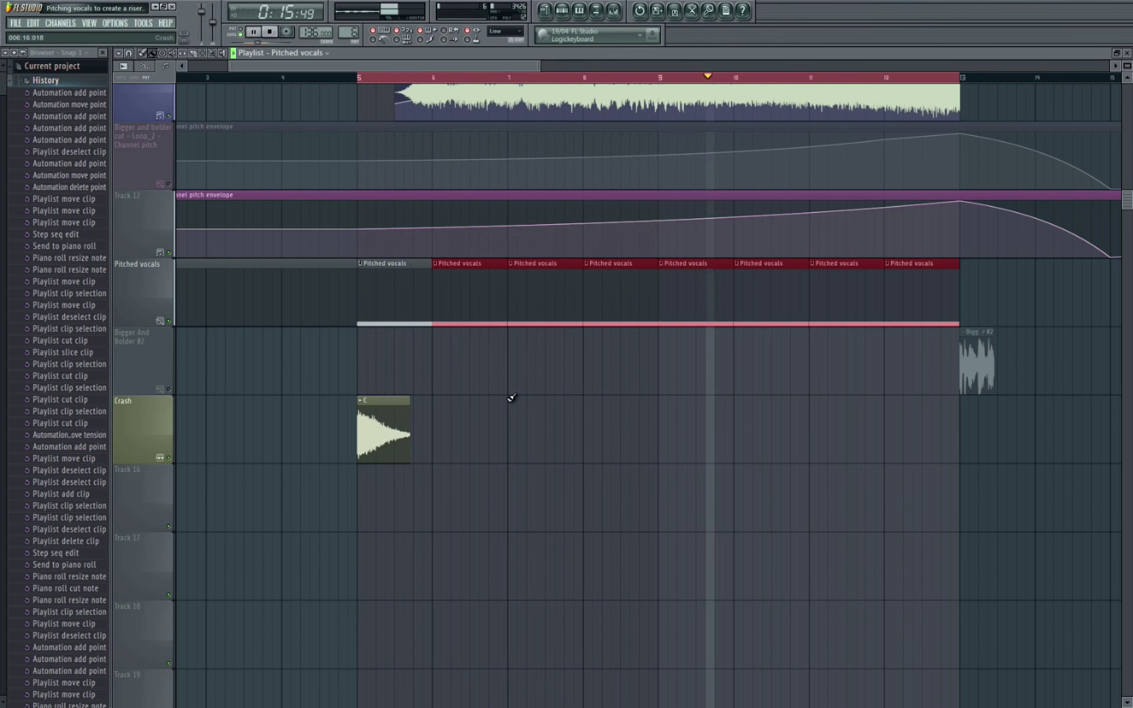
key(space)
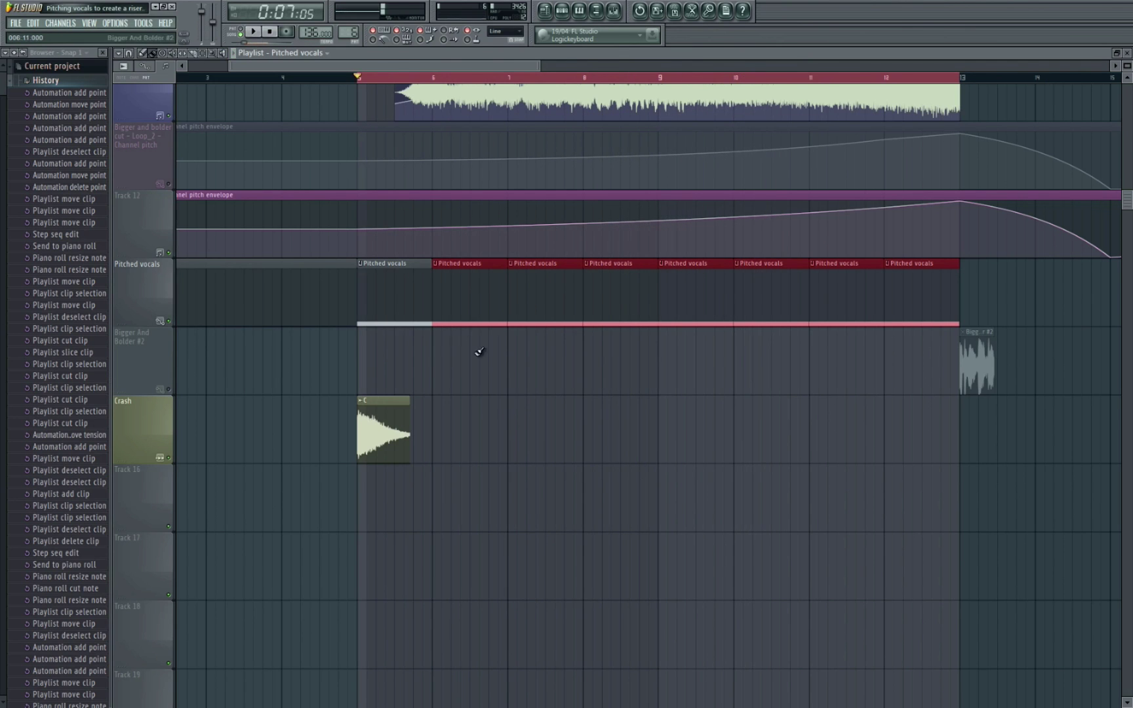
- Delete the repeated Pitched vocals clips after bar 6 and lengthen the pattern's C5 note well past one bar again
right_click(470, 298)
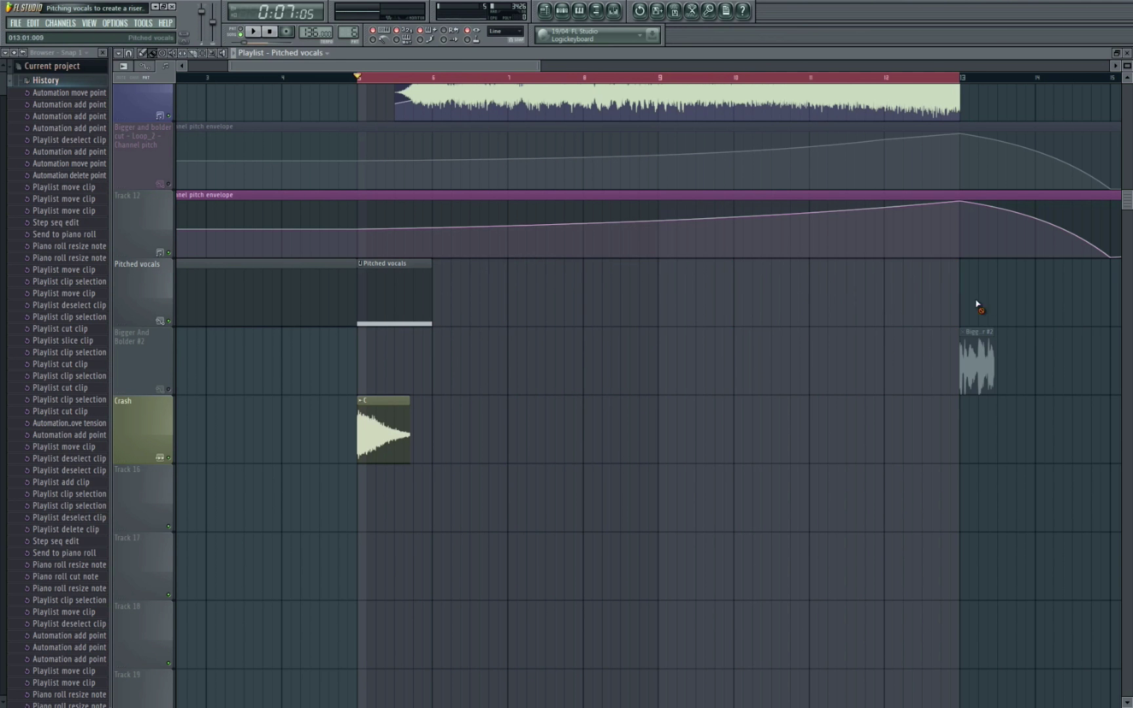
double_click(399, 287)
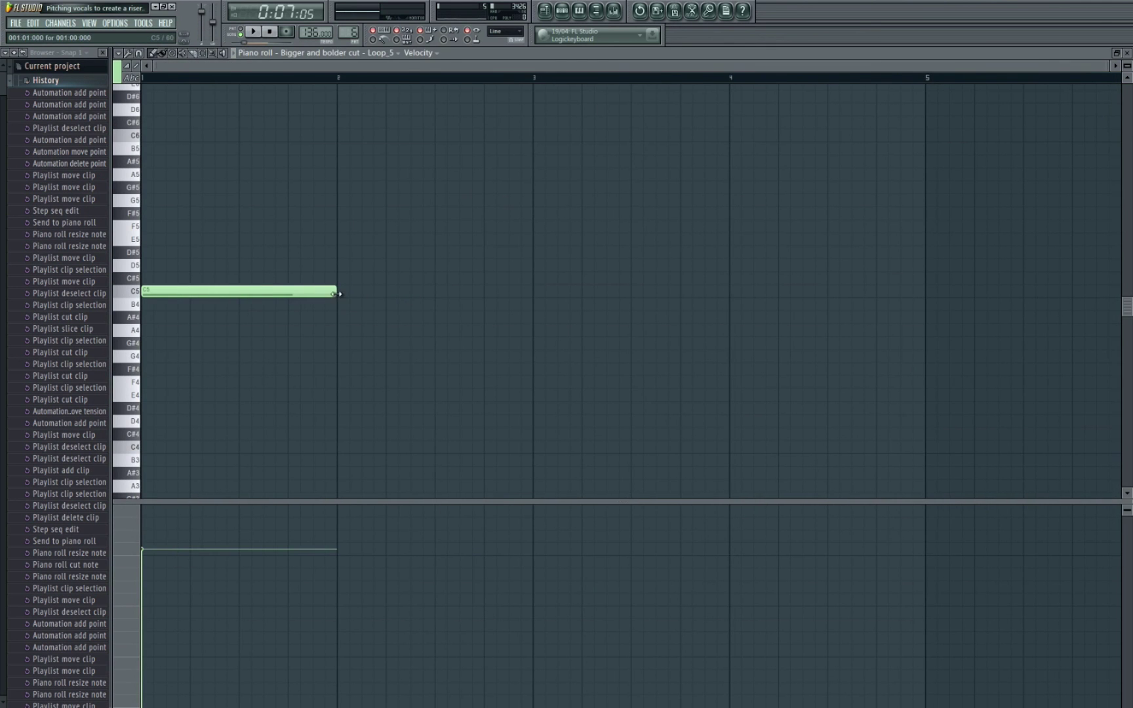
drag(780, 312, 1095, 283)
scroll(354, 312, down, 2)
key(Escape)
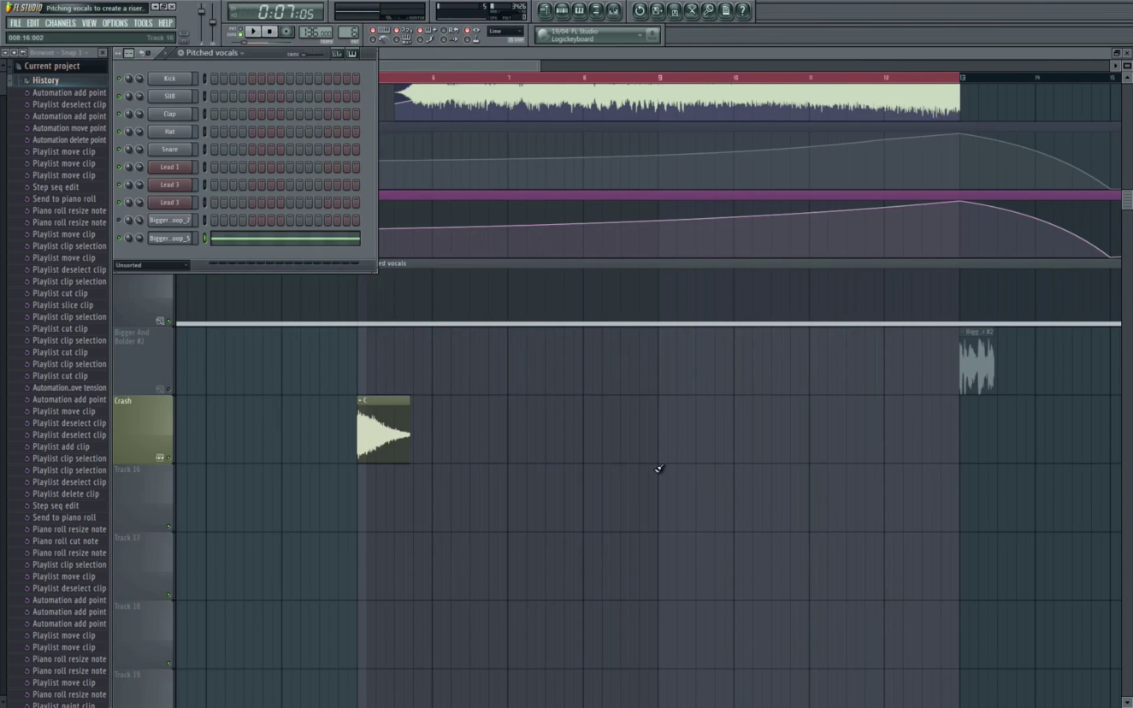
key(Escape)
- Trim the second Pitched vocals clip so that it ends at bar 15
scroll(589, 331, down, 3)
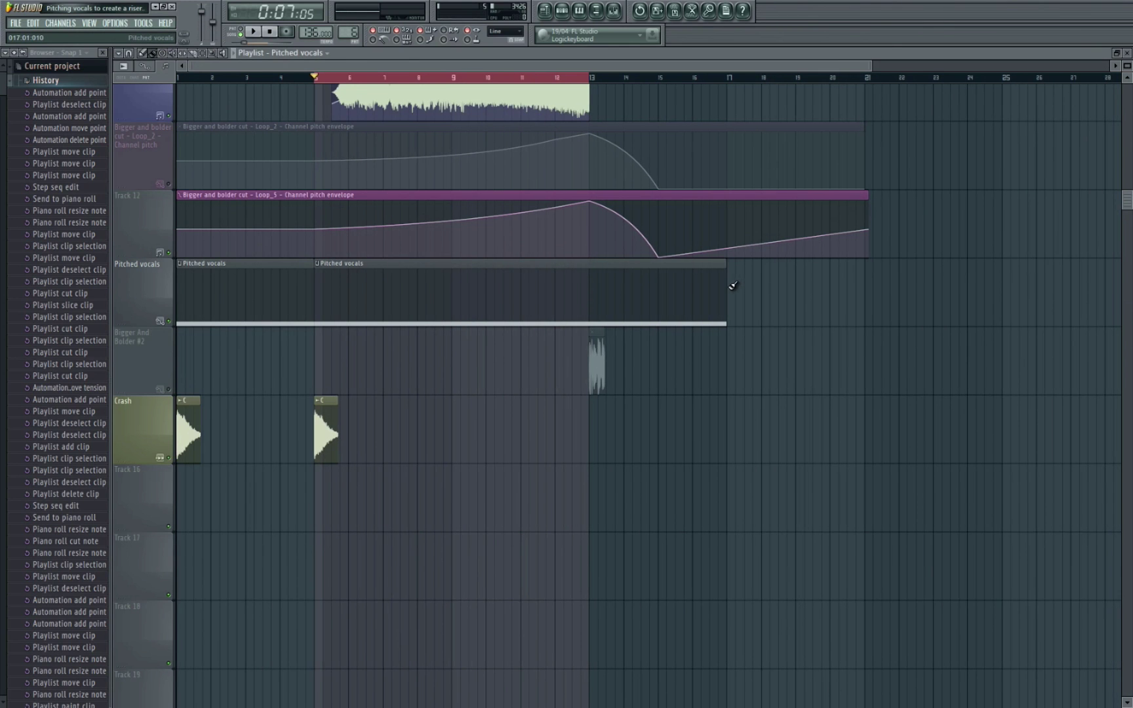
drag(726, 286, 651, 349)
scroll(642, 335, up, 1)
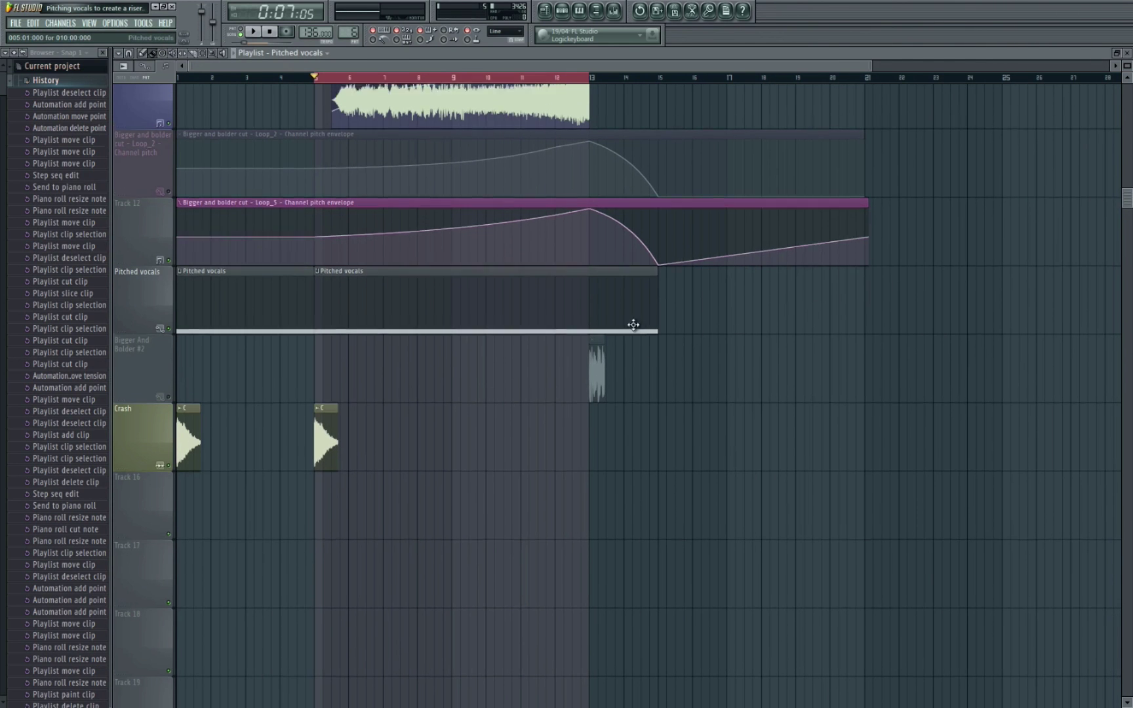
- Examine the full playlist arrangement, from the filter envelopes down to the vocal and crash tracks
scroll(590, 347, up, 5)
scroll(656, 403, down, 4)
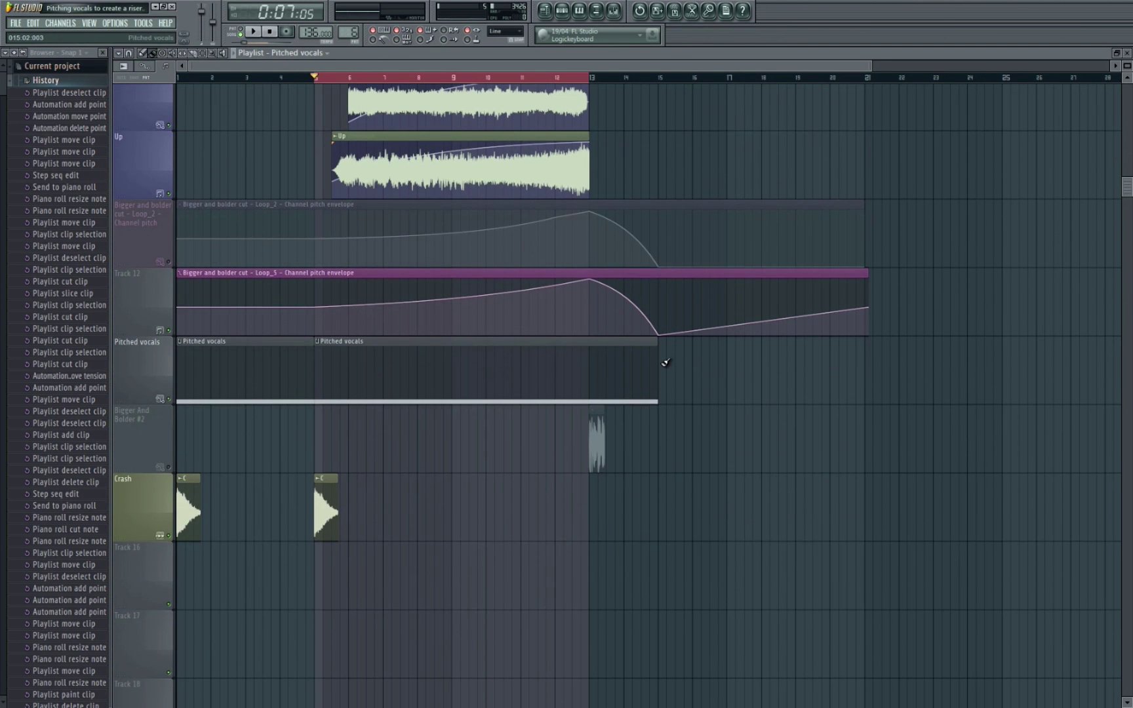
scroll(656, 357, up, 5)
scroll(678, 354, down, 1)
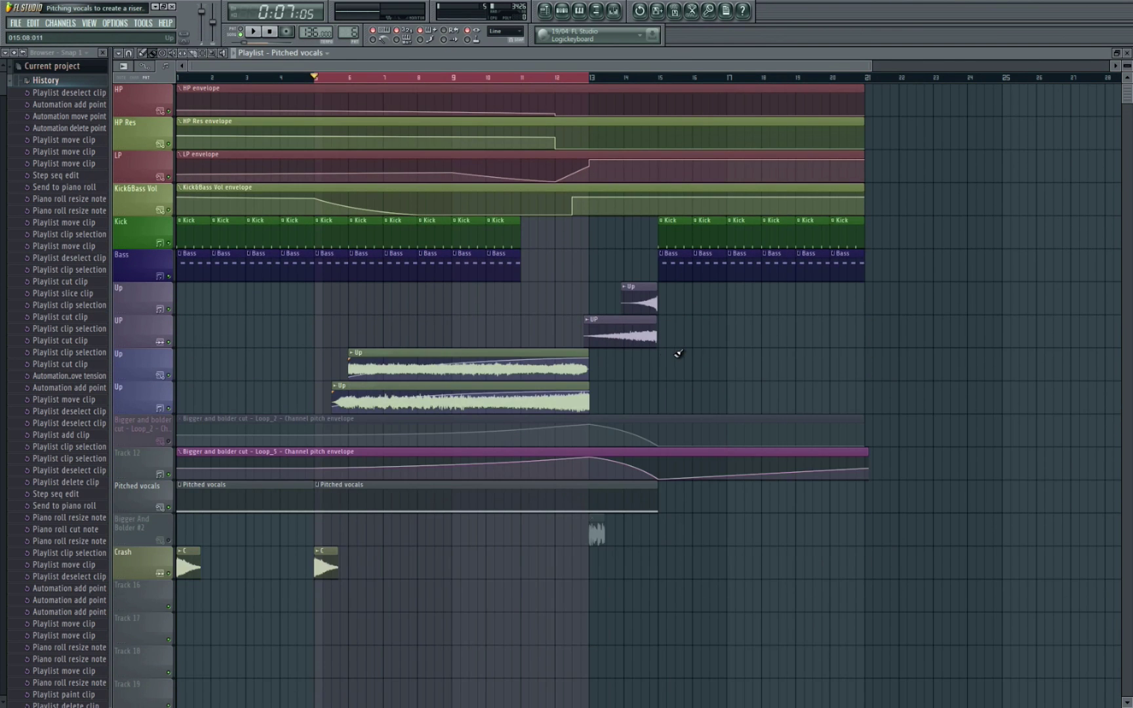
scroll(669, 349, down, 1)
scroll(215, 327, up, 3)
scroll(400, 337, down, 3)
scroll(190, 306, up, 1)
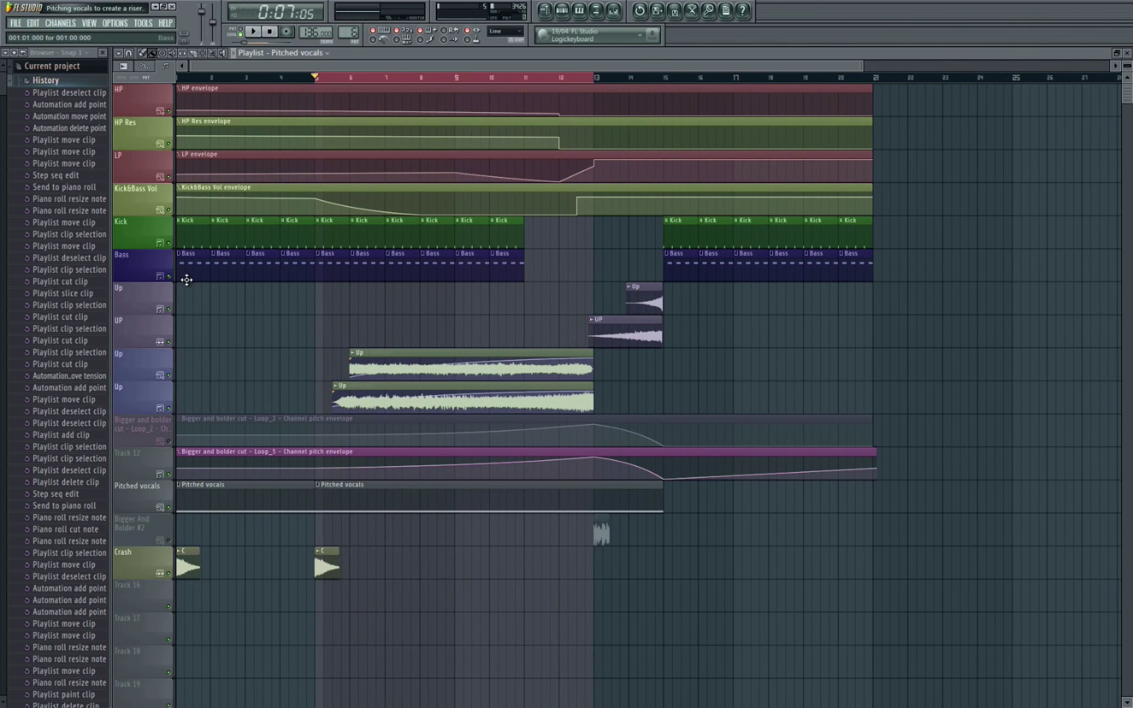